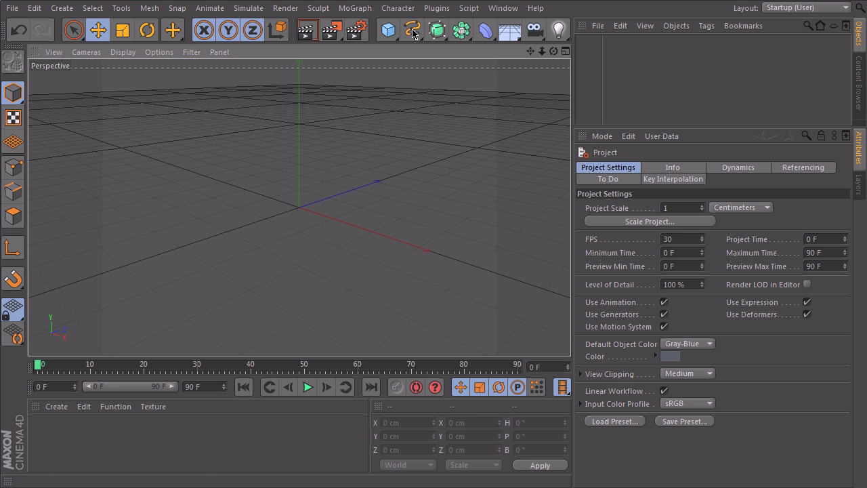
# Add a cube and two null objects to the scene.
pyautogui.click(388, 31)
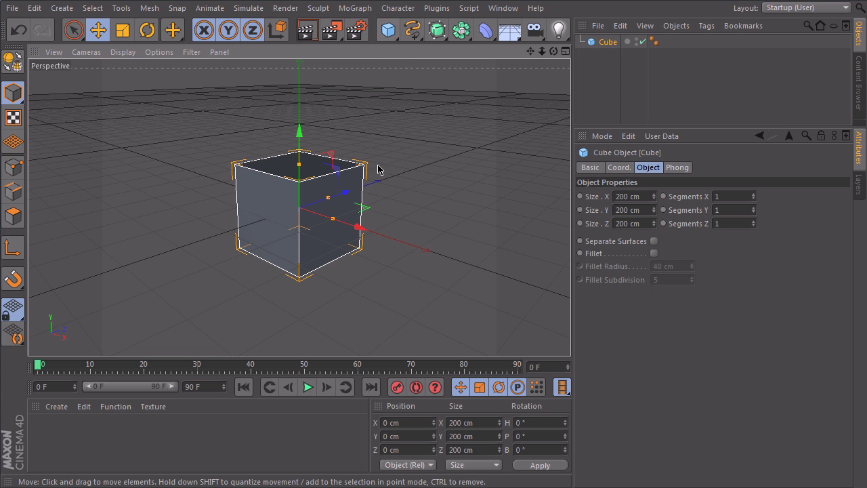
pyautogui.moveTo(325, 235)
pyautogui.keyDown('alt'); pyautogui.mouseDown()
pyautogui.moveTo(373, 208)
pyautogui.moveTo(313, 224)
pyautogui.mouseUp(); pyautogui.keyUp('alt')
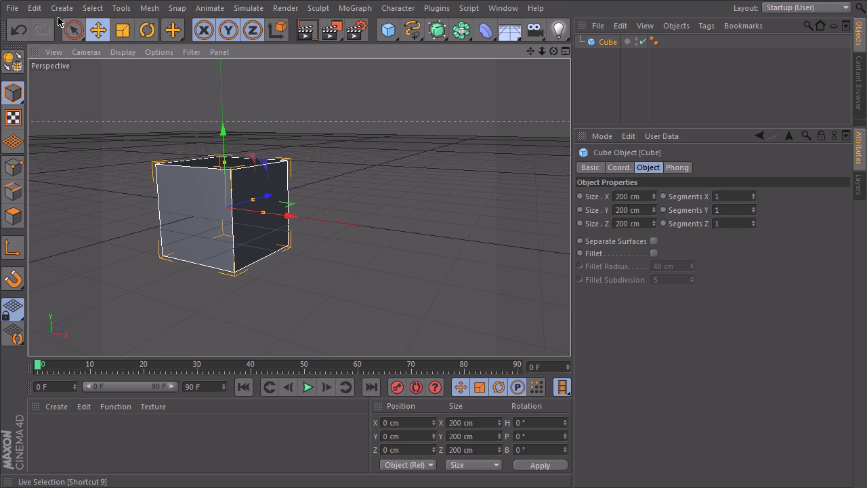
pyautogui.click(62, 7)
pyautogui.moveTo(63, 27)
pyautogui.click(121, 30)
pyautogui.click(62, 7)
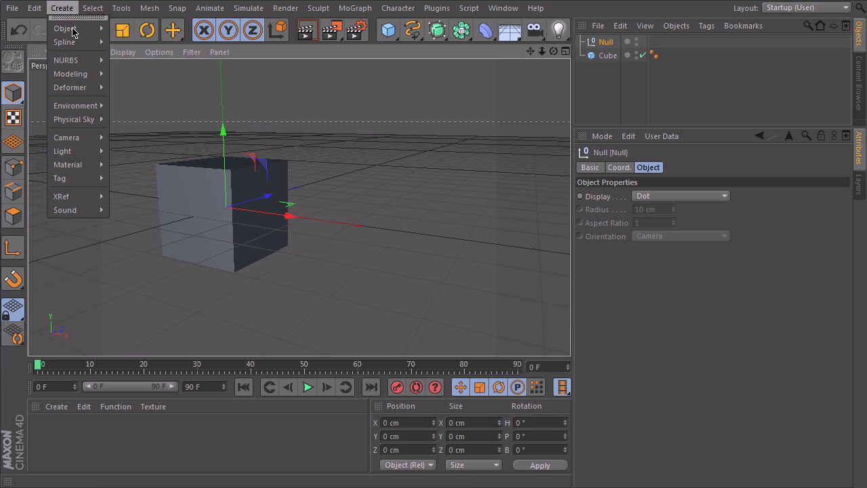
pyautogui.click(122, 30)
# Rename the two nulls 'Pos Control' and 'Rotation Control'.
pyautogui.doubleClick(607, 41)
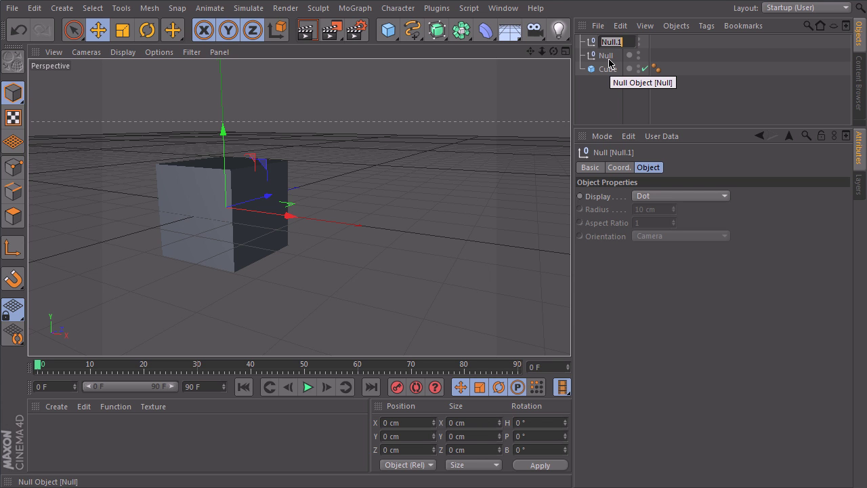
pyautogui.write('Fos Con')
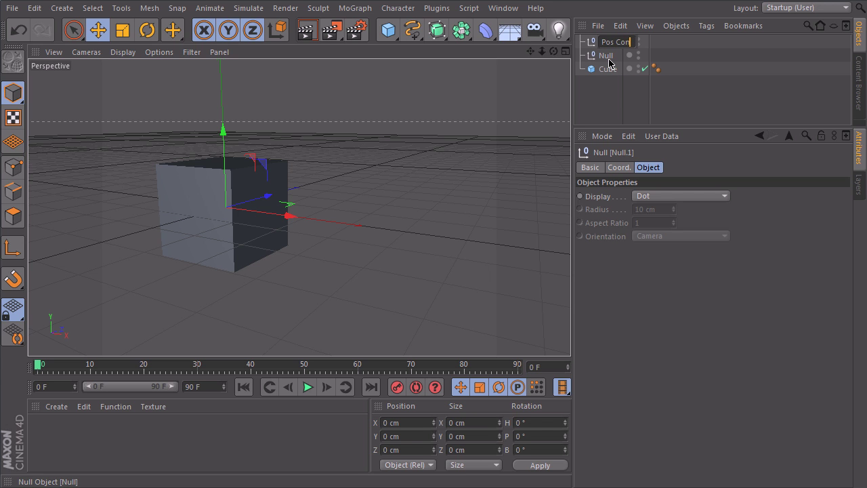
pyautogui.write('trol')
pyautogui.press('Return')
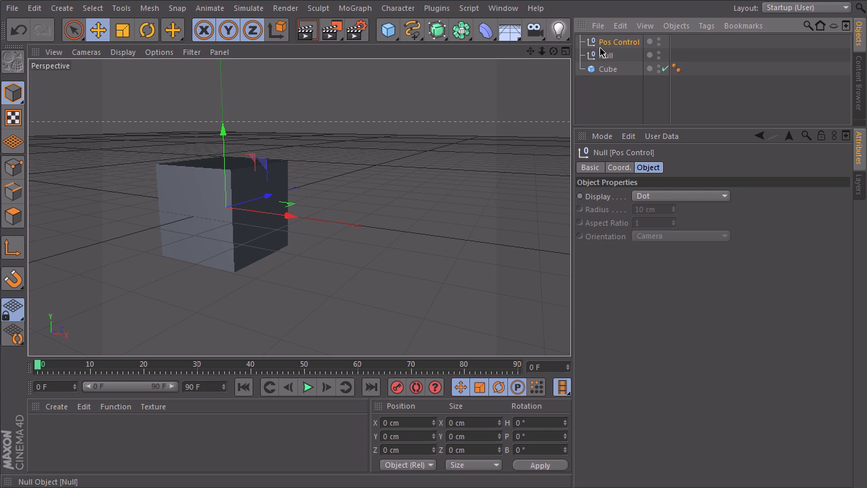
pyautogui.doubleClick(607, 55)
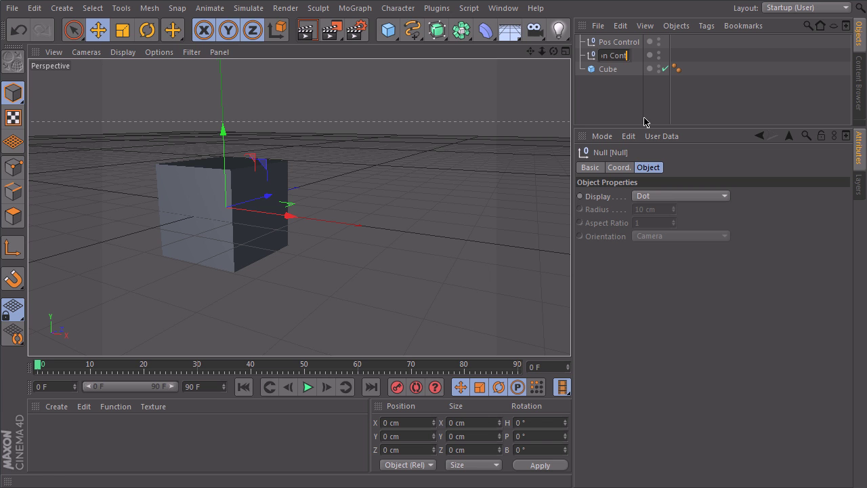
pyautogui.write('Rotation Control')
pyautogui.press('Return')
# Move the cube to the left and slide Pos Control to the right along X.
pyautogui.click(624, 97)
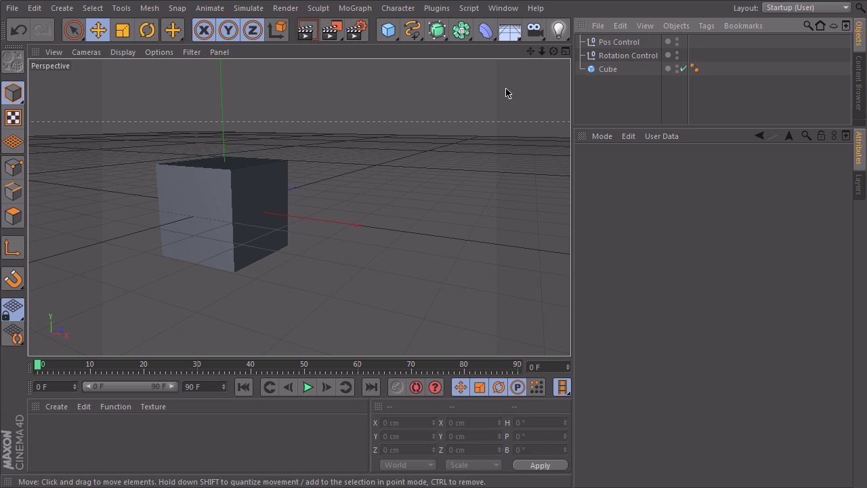
pyautogui.click(608, 68)
pyautogui.click(629, 107)
pyautogui.click(625, 56)
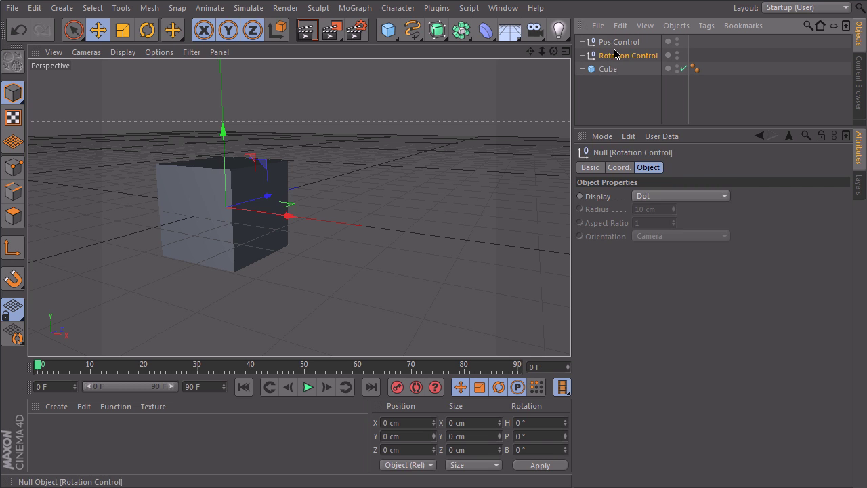
pyautogui.click(607, 69)
pyautogui.moveTo(308, 220); pyautogui.dragTo(139, 193)
pyautogui.click(618, 41)
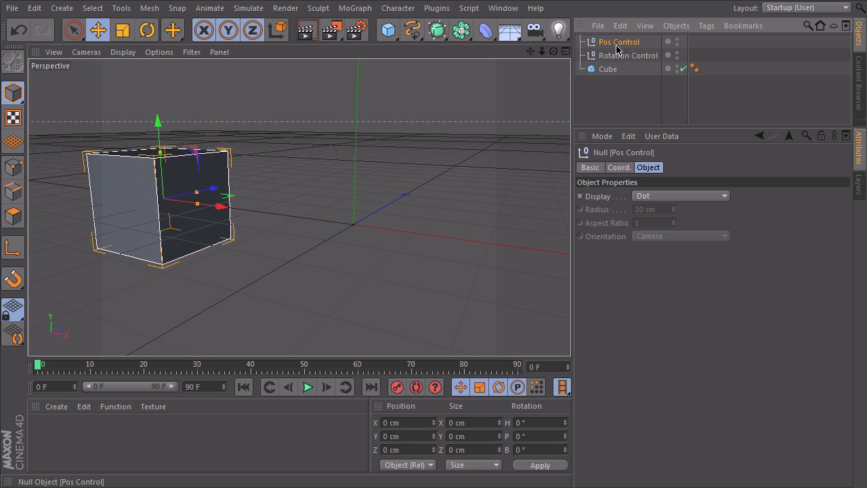
pyautogui.moveTo(422, 240); pyautogui.dragTo(495, 244)
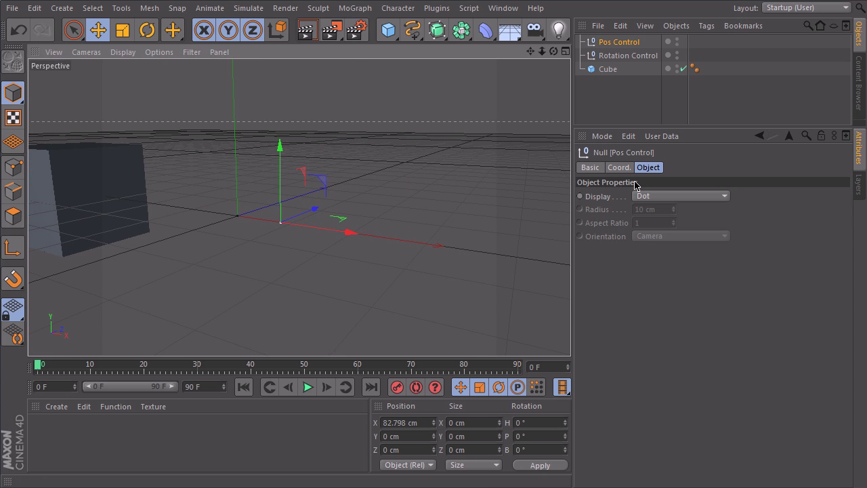
# Display Pos Control as a 132 cm star and move it further right.
pyautogui.click(663, 198)
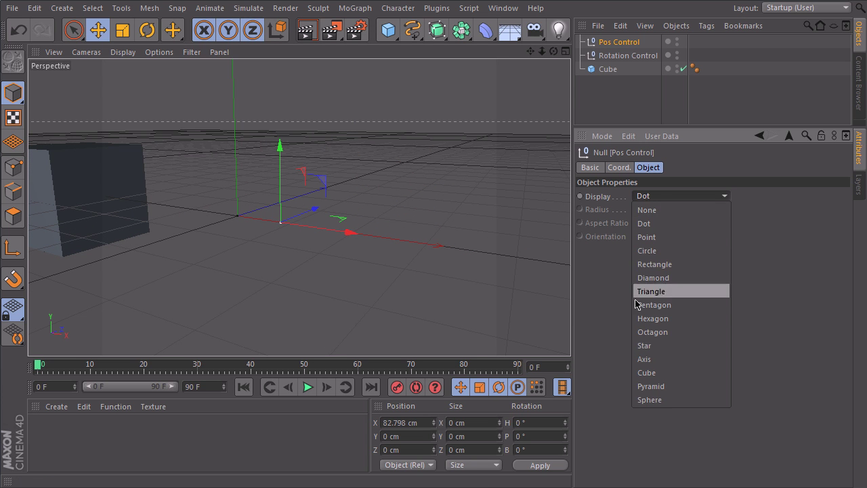
pyautogui.click(647, 346)
pyautogui.moveTo(674, 214); pyautogui.dragTo(670, 131)
pyautogui.moveTo(359, 235); pyautogui.dragTo(493, 242)
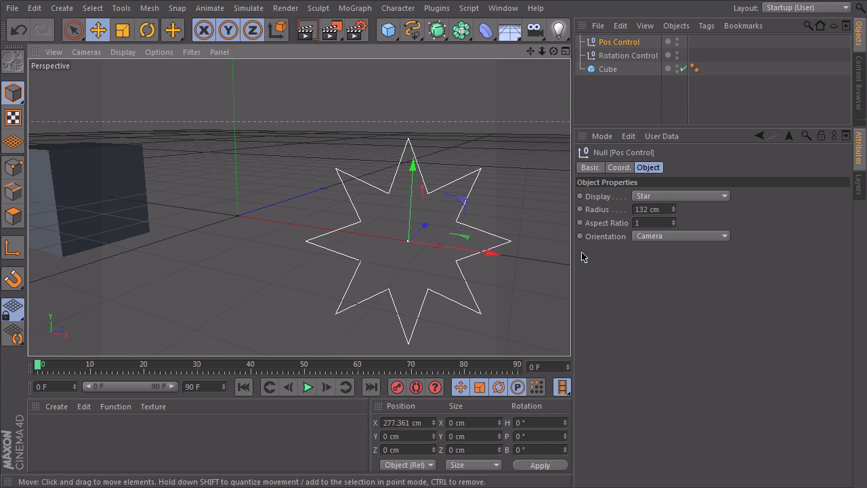
# Display Rotation Control as a cube with XY orientation and 52 cm radius.
pyautogui.click(238, 213)
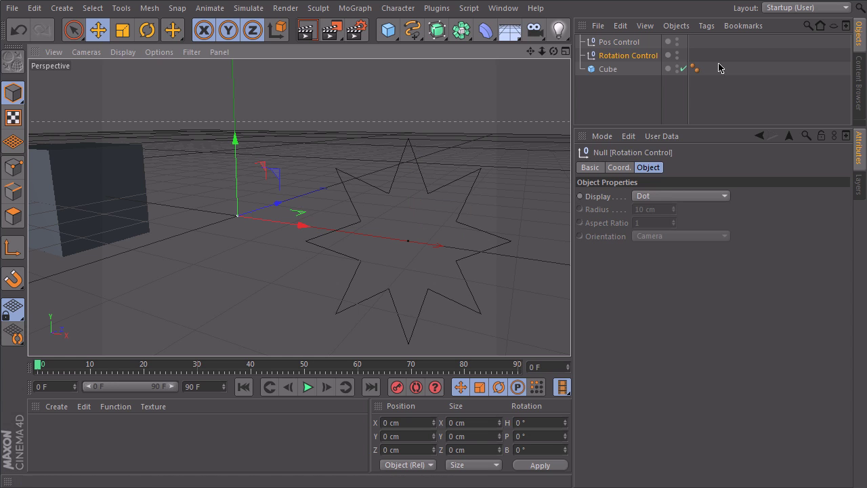
pyautogui.click(673, 196)
pyautogui.click(661, 373)
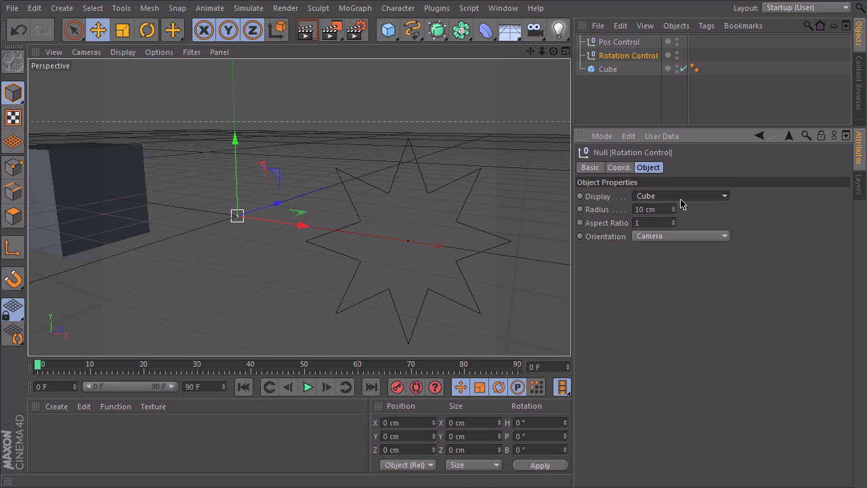
pyautogui.click(679, 237)
pyautogui.click(657, 263)
pyautogui.moveTo(674, 209); pyautogui.dragTo(654, 184)
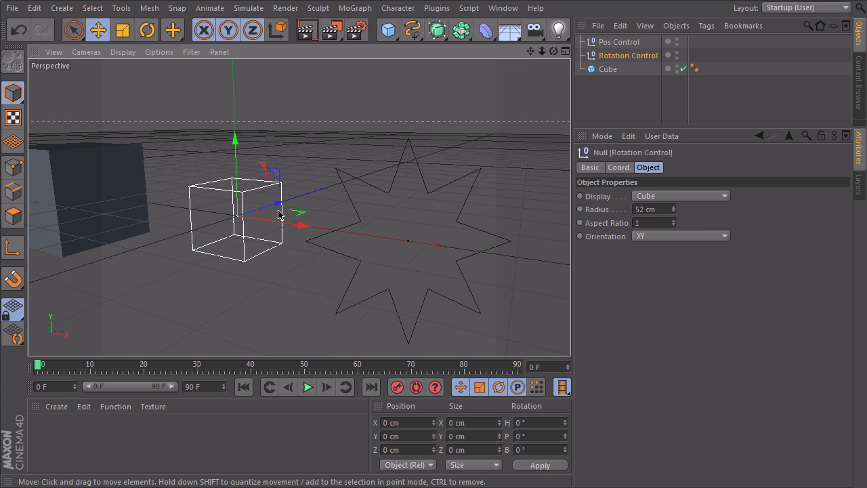
pyautogui.keyDown('alt'); pyautogui.moveTo(278, 210); pyautogui.dragTo(387, 201); pyautogui.keyUp('alt')
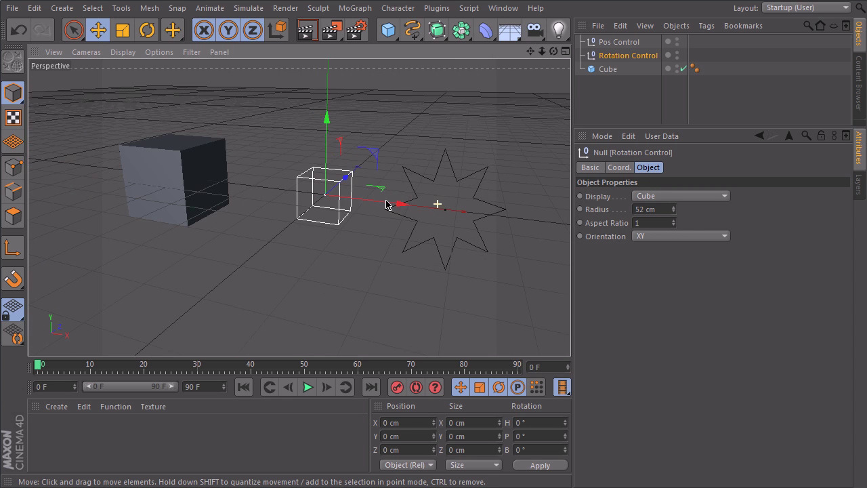
pyautogui.keyDown('alt'); pyautogui.moveTo(324, 190); pyautogui.dragTo(413, 193); pyautogui.keyUp('alt')
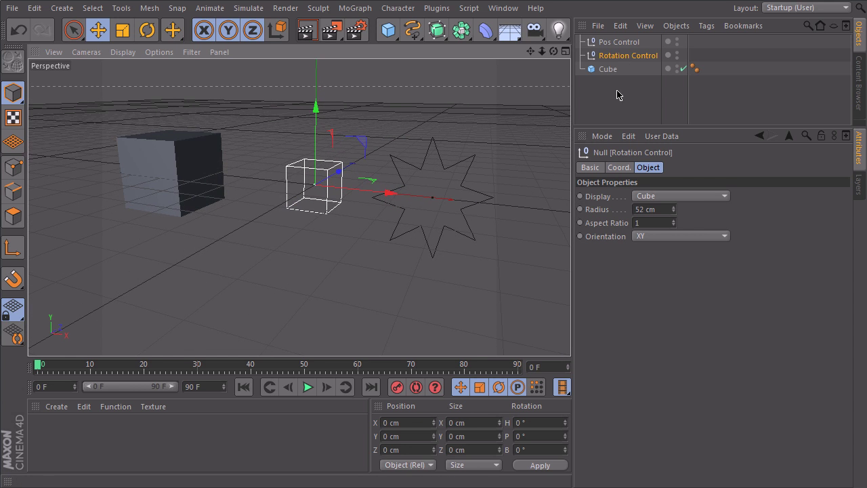
# Add an XPresso tag to the cube from its context menu.
pyautogui.click(609, 69)
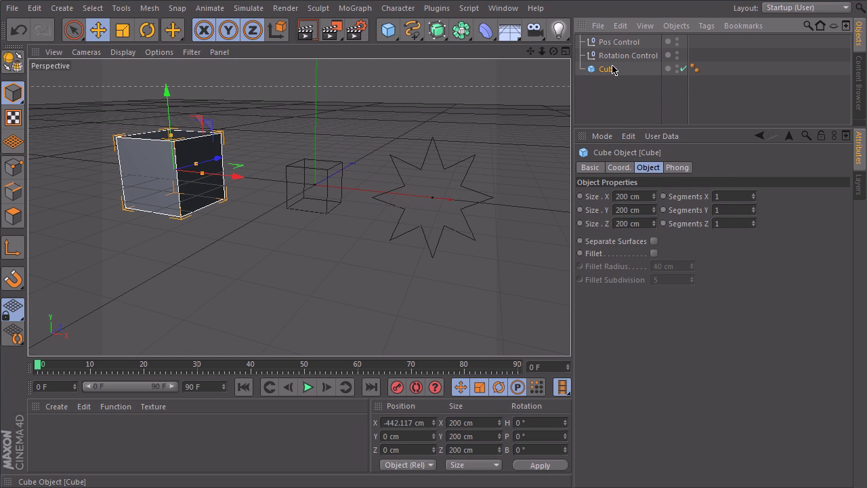
pyautogui.rightClick(609, 69)
pyautogui.moveTo(664, 77)
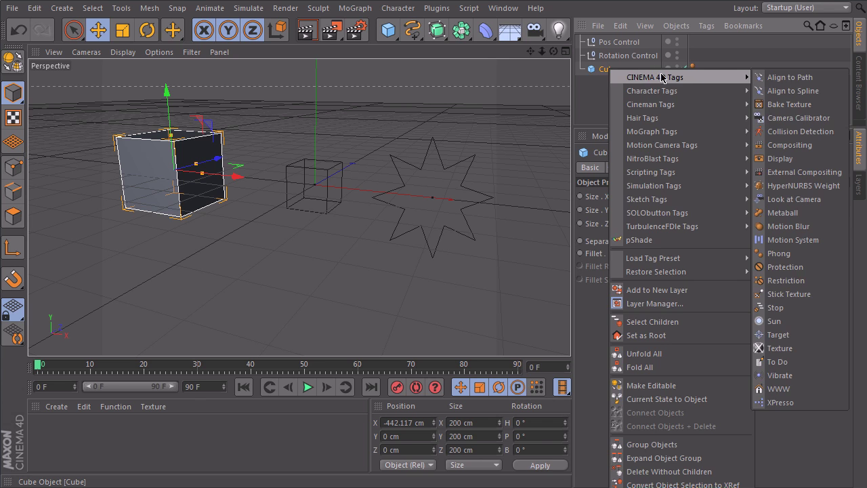
pyautogui.click(779, 402)
# Resize and reposition the XPresso Editor beside the cube and clear its search field.
pyautogui.moveTo(567, 201); pyautogui.dragTo(555, 165)
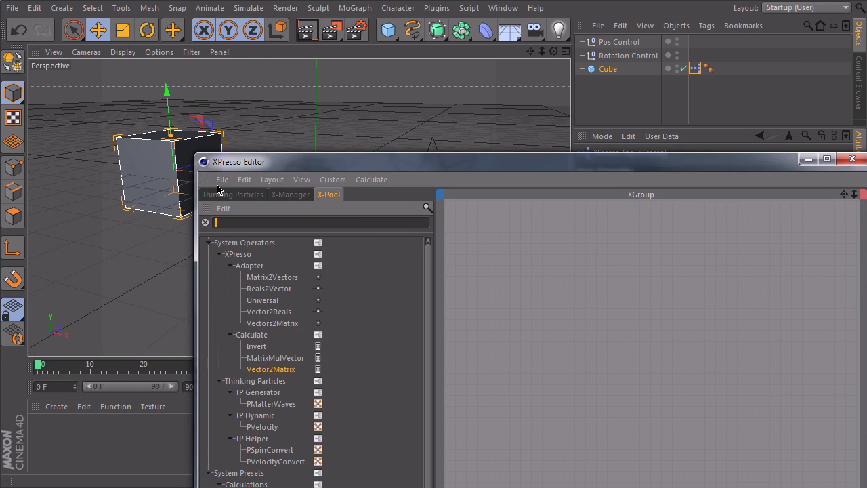
pyautogui.moveTo(373, 169); pyautogui.dragTo(221, 70)
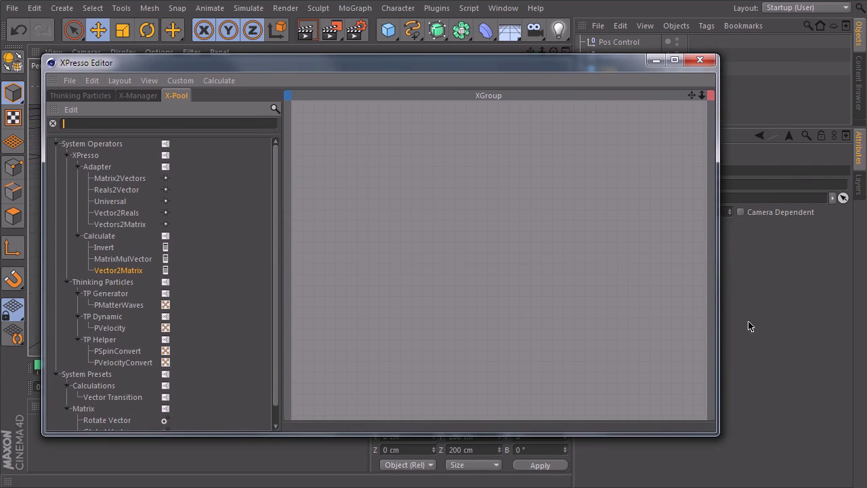
pyautogui.moveTo(721, 299); pyautogui.dragTo(584, 287)
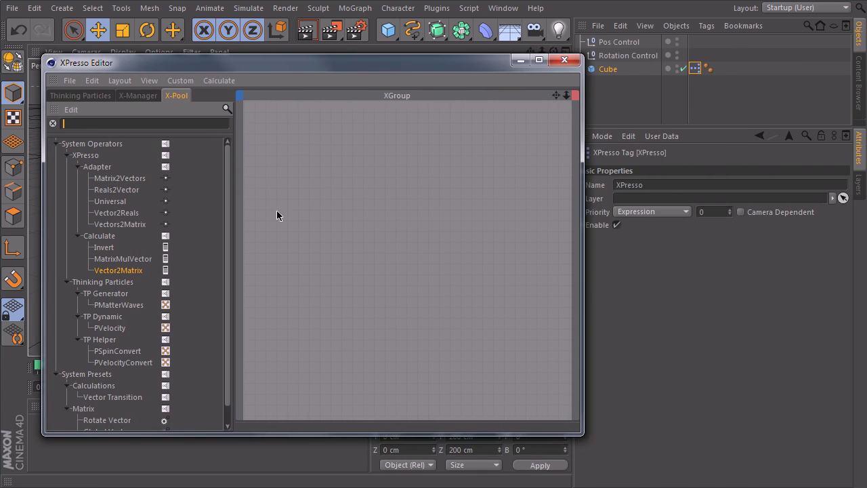
pyautogui.click(53, 124)
pyautogui.moveTo(494, 64); pyautogui.dragTo(643, 110)
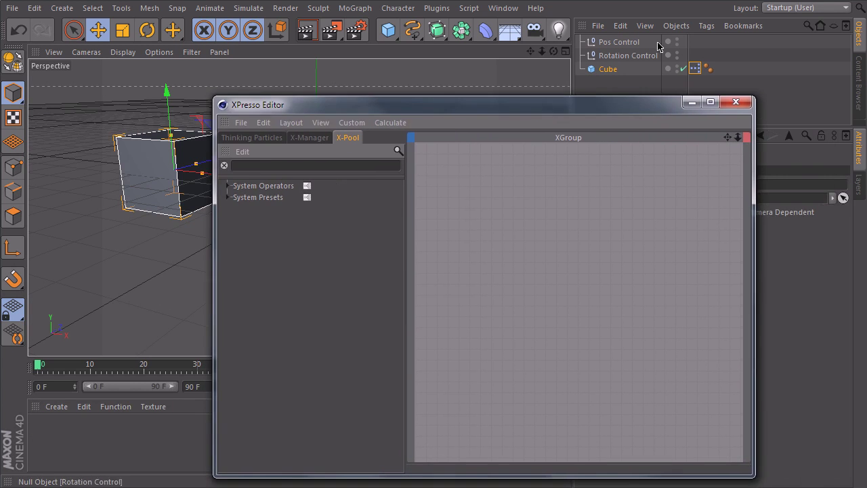
# Bring Pos Control and Rotation Control into the XPresso graph as nodes.
pyautogui.click(619, 42)
pyautogui.keyDown('ctrl'); pyautogui.click(623, 56); pyautogui.keyUp('ctrl')
pyautogui.moveTo(498, 288); pyautogui.dragTo(486, 349)
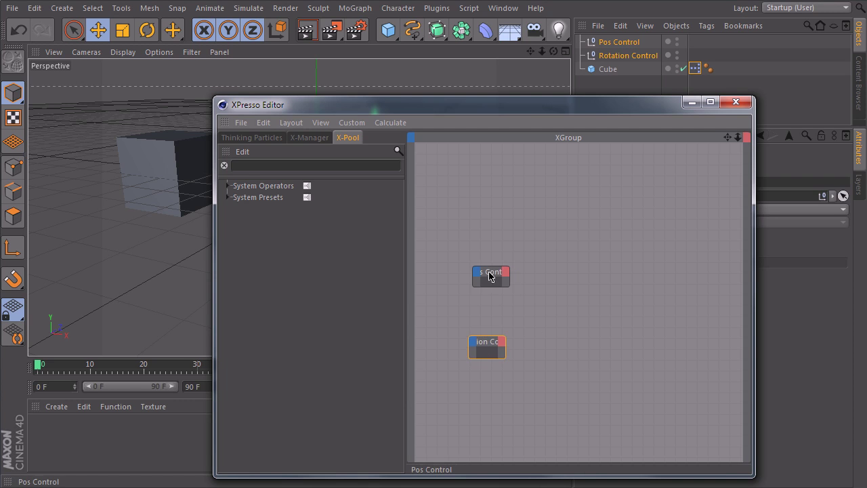
pyautogui.moveTo(489, 275); pyautogui.dragTo(486, 221)
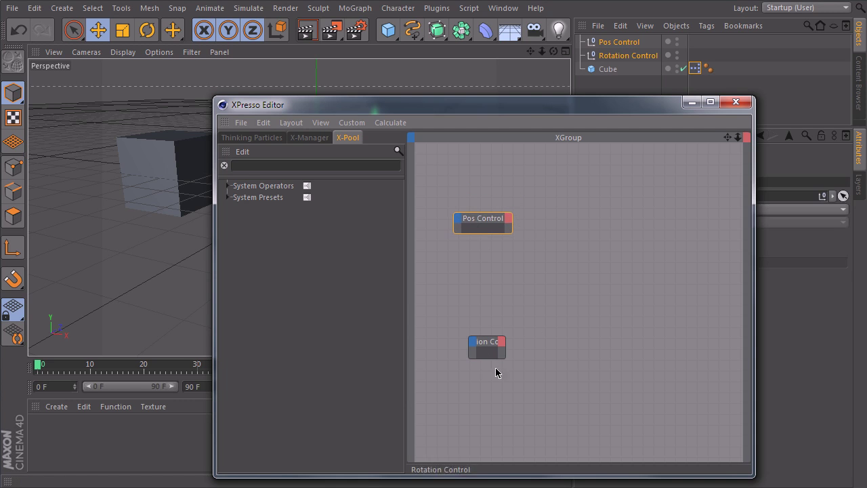
pyautogui.moveTo(494, 344); pyautogui.dragTo(466, 331)
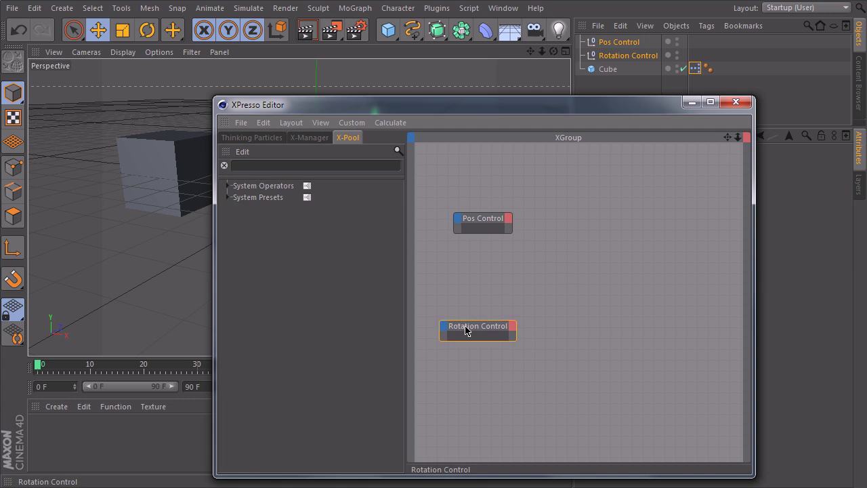
pyautogui.moveTo(484, 226); pyautogui.dragTo(487, 244)
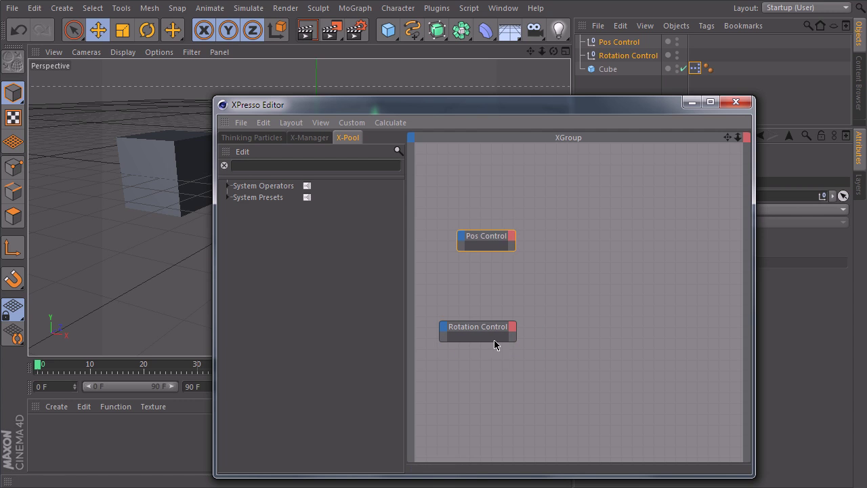
# Add a Global Matrix output port to both the Pos Control and Rotation Control nodes.
pyautogui.click(511, 237)
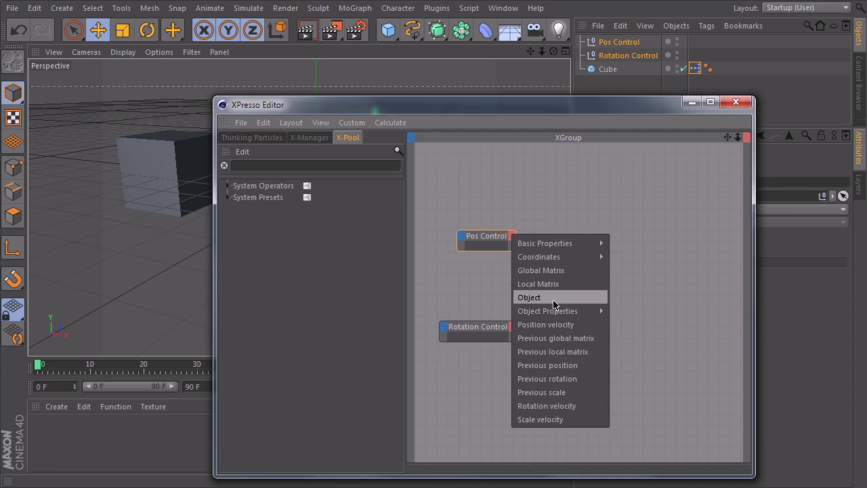
pyautogui.click(542, 270)
pyautogui.click(525, 330)
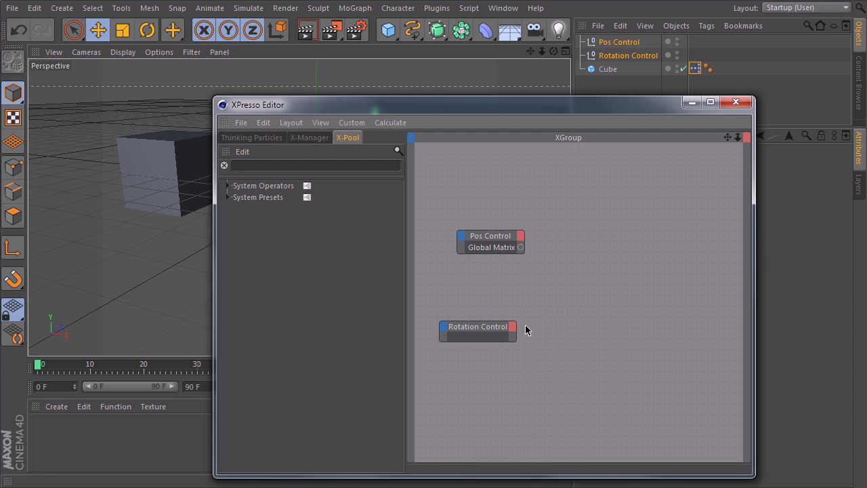
pyautogui.click(515, 327)
pyautogui.click(550, 360)
pyautogui.moveTo(492, 331); pyautogui.dragTo(500, 334)
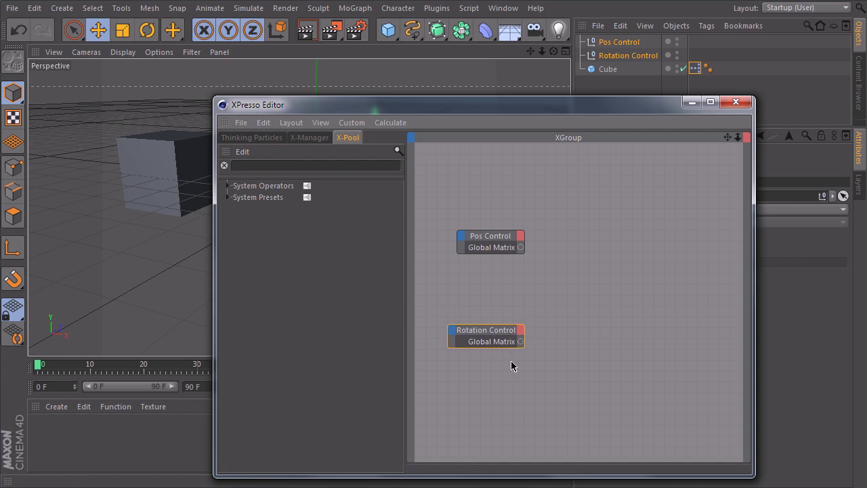
pyautogui.moveTo(483, 240); pyautogui.dragTo(477, 235)
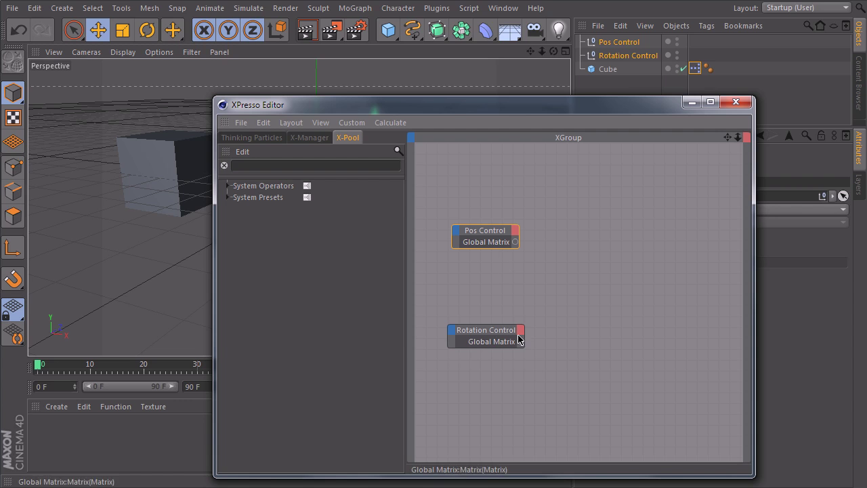
pyautogui.moveTo(490, 333); pyautogui.dragTo(485, 337)
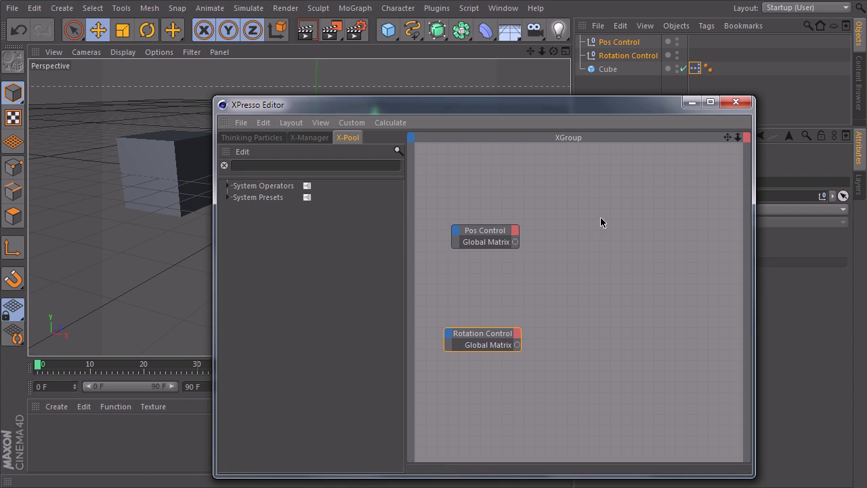
# Add a Cube node with a Global Matrix input and enlarge the editor window.
pyautogui.moveTo(607, 69); pyautogui.dragTo(664, 268)
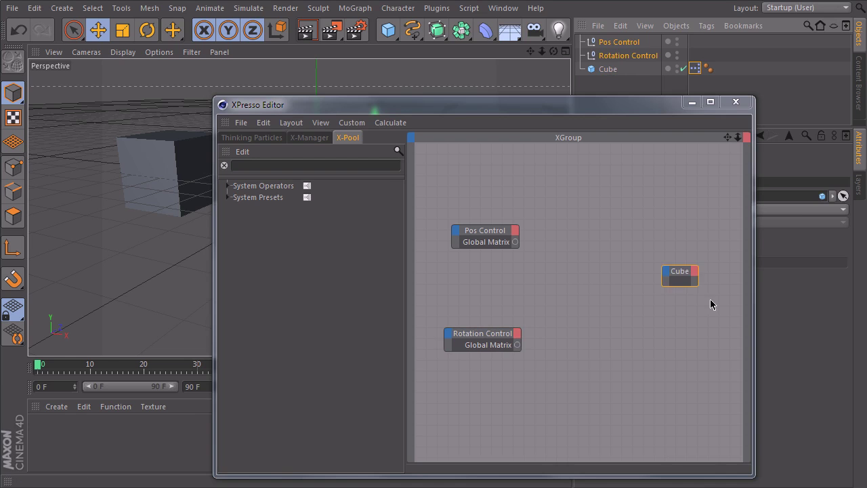
pyautogui.click(664, 272)
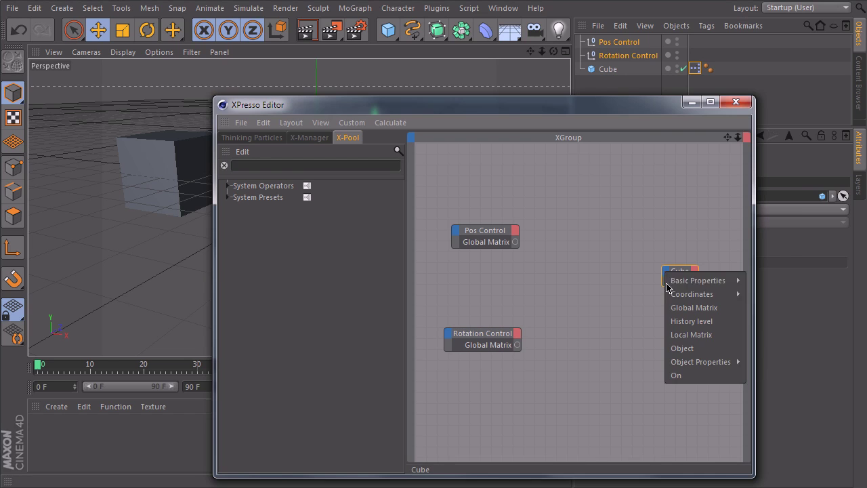
pyautogui.click(707, 309)
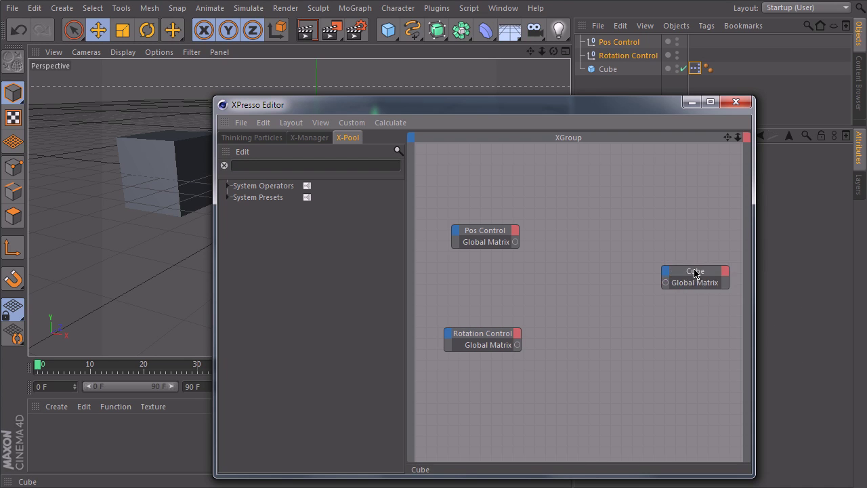
pyautogui.moveTo(695, 273); pyautogui.dragTo(700, 281)
pyautogui.moveTo(502, 104); pyautogui.dragTo(381, 103)
pyautogui.moveTo(632, 265); pyautogui.dragTo(826, 266)
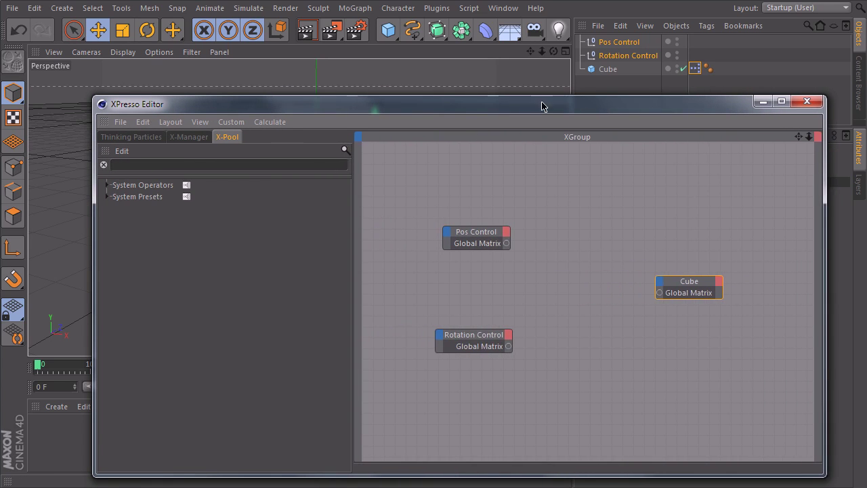
pyautogui.moveTo(542, 104); pyautogui.dragTo(504, 84)
# Search 'matr' in the X-Pool and place a Matrix2Vectors node beside each control null.
pyautogui.moveTo(648, 259); pyautogui.dragTo(731, 260)
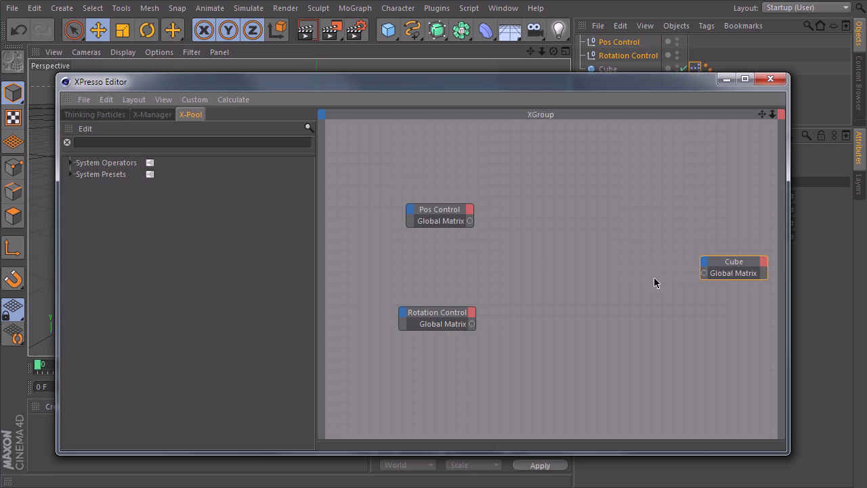
pyautogui.keyDown('alt'); pyautogui.moveTo(654, 277); pyautogui.dragTo(588, 275, button='middle'); pyautogui.keyUp('alt')
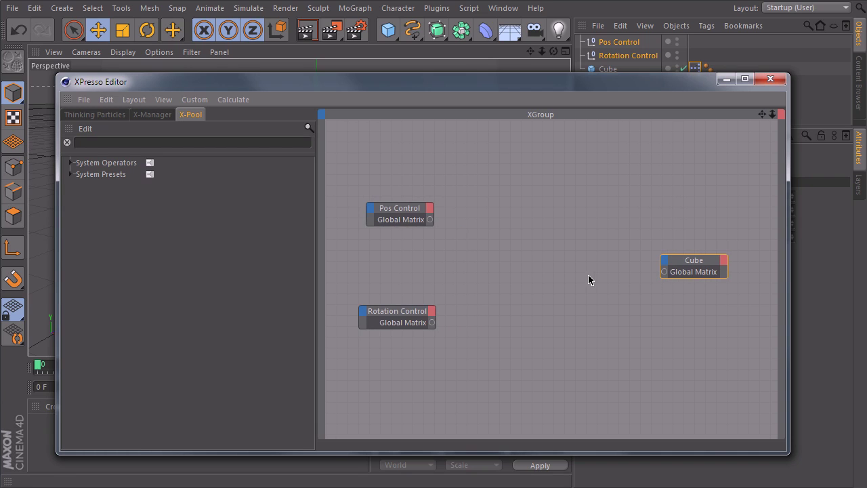
pyautogui.click(123, 143)
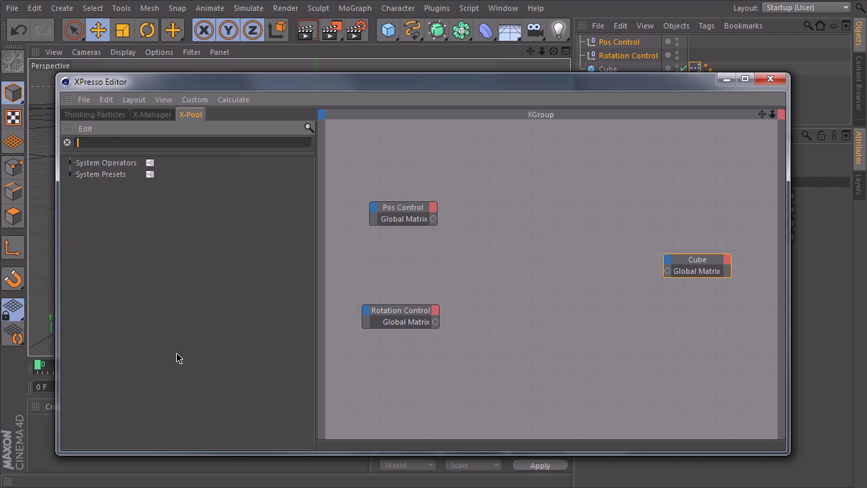
pyautogui.write('matr')
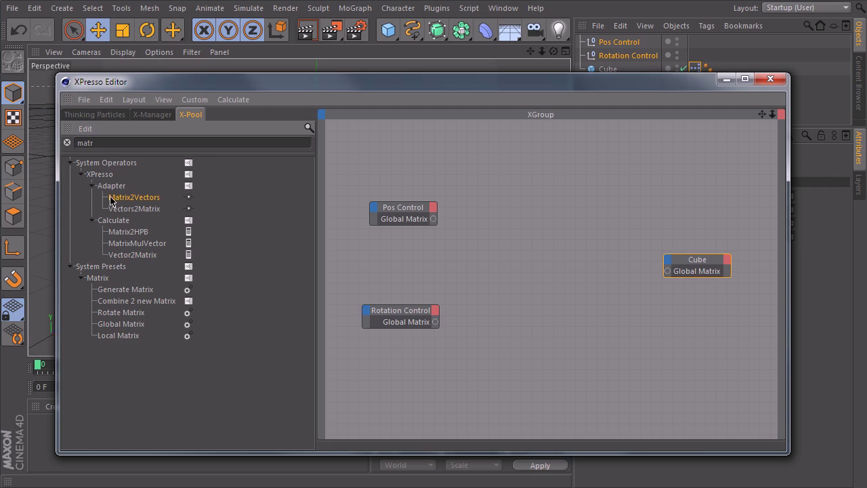
pyautogui.moveTo(522, 217); pyautogui.dragTo(516, 193)
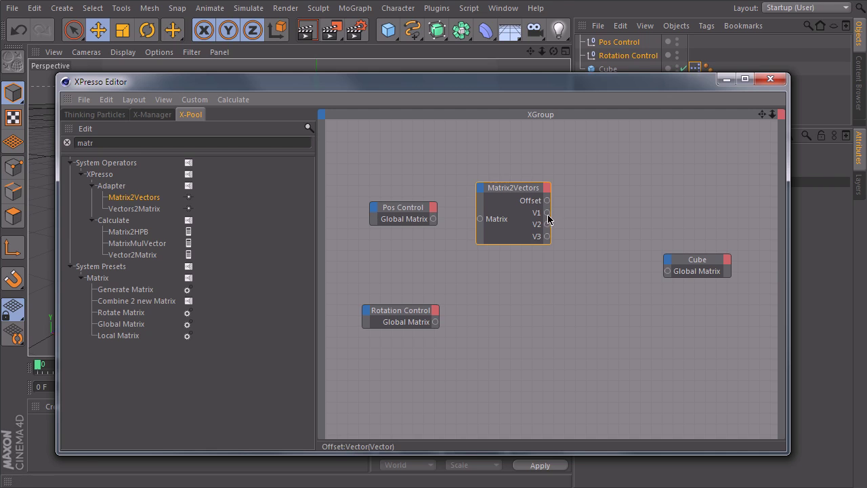
pyautogui.moveTo(508, 194); pyautogui.dragTo(504, 195)
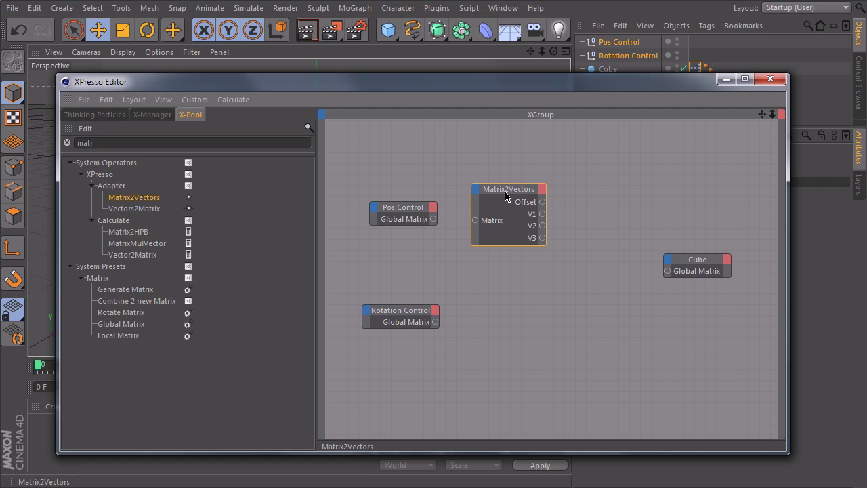
pyautogui.moveTo(504, 193); pyautogui.dragTo(512, 292)
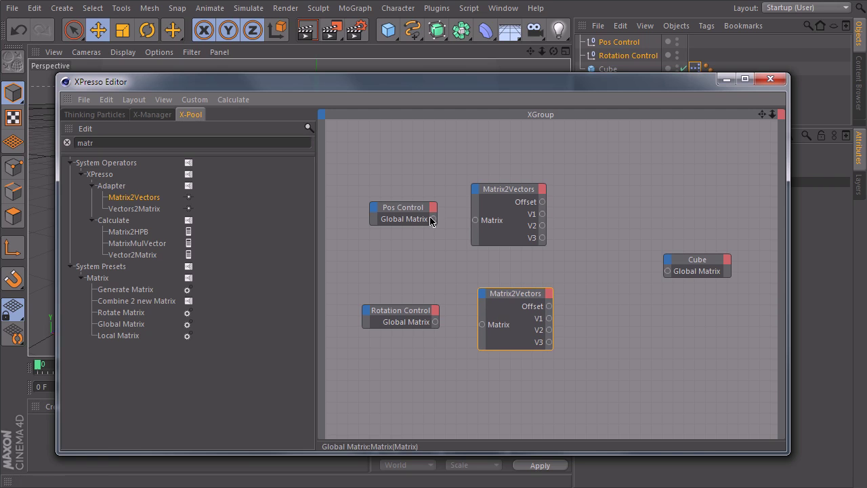
# Wire each control null's Global Matrix output into its Matrix2Vectors node's Matrix input.
pyautogui.moveTo(433, 219); pyautogui.dragTo(476, 220)
pyautogui.moveTo(435, 321); pyautogui.dragTo(482, 326)
pyautogui.moveTo(513, 293); pyautogui.dragTo(508, 288)
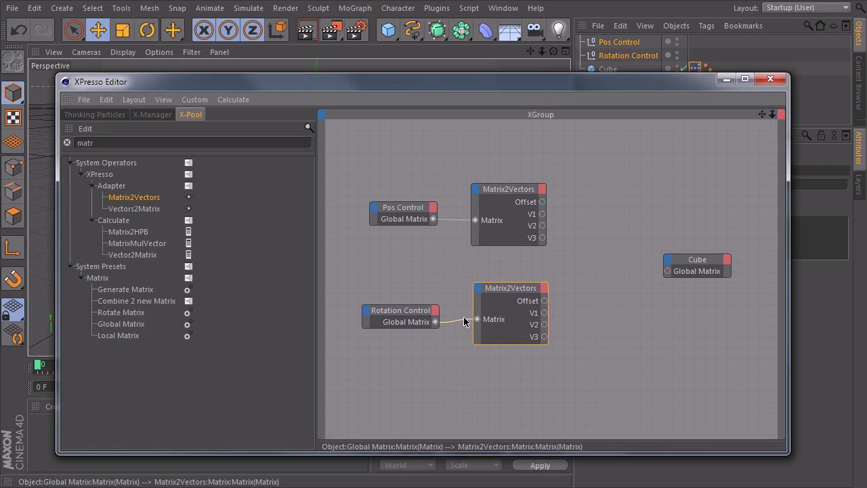
pyautogui.moveTo(532, 87); pyautogui.dragTo(305, 59)
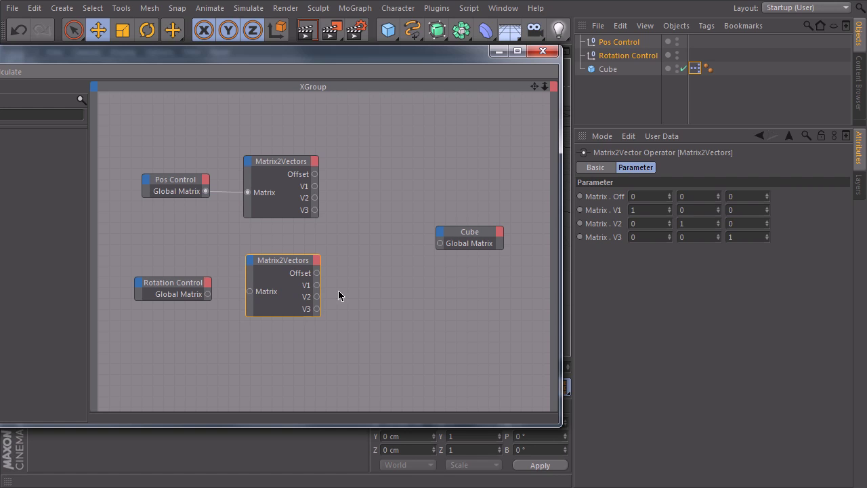
pyautogui.moveTo(252, 293); pyautogui.dragTo(250, 291)
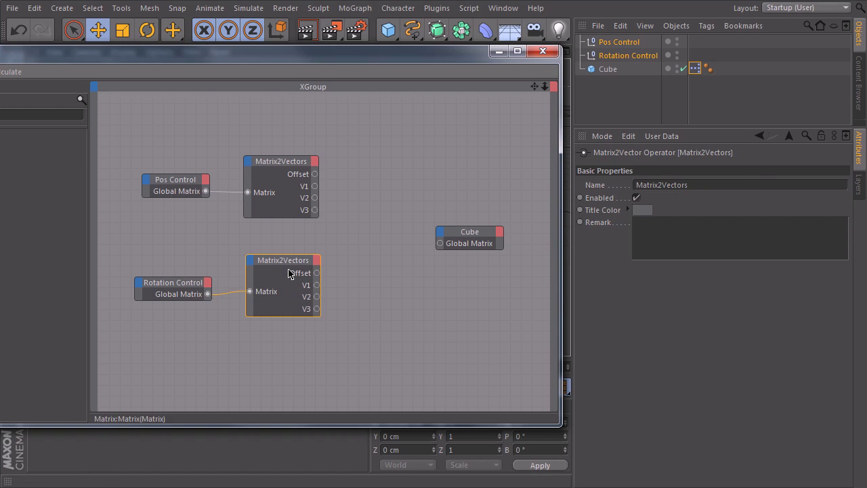
pyautogui.moveTo(285, 265); pyautogui.dragTo(285, 269)
pyautogui.moveTo(309, 60); pyautogui.dragTo(522, 82)
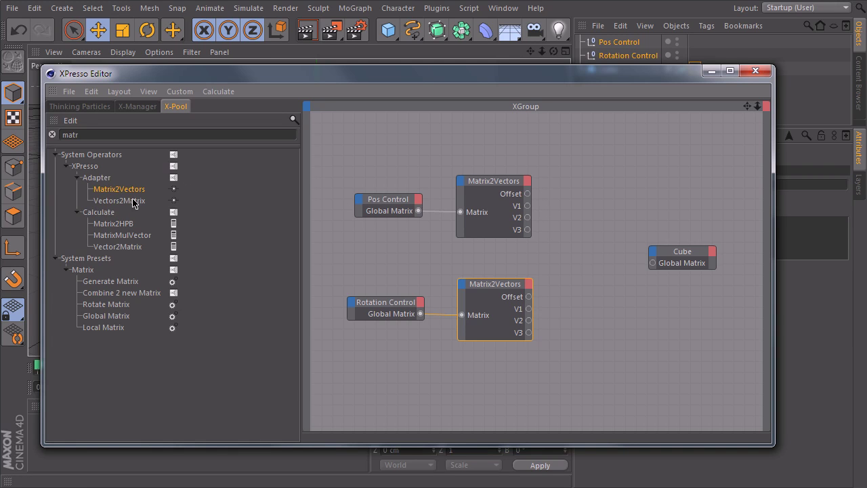
# Add a Vectors2Matrix node between the Matrix2Vectors nodes and the Cube node.
pyautogui.moveTo(569, 245); pyautogui.dragTo(570, 241)
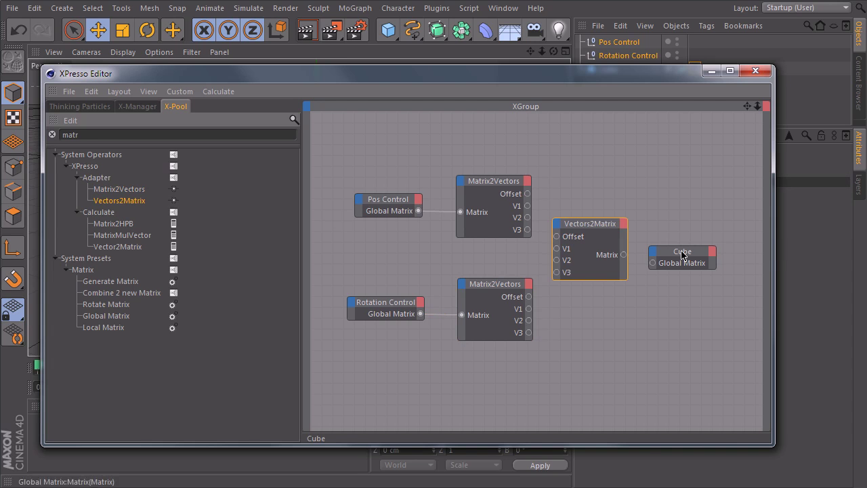
pyautogui.moveTo(682, 255); pyautogui.dragTo(706, 248)
pyautogui.moveTo(580, 227); pyautogui.dragTo(603, 233)
pyautogui.moveTo(488, 182); pyautogui.dragTo(483, 178)
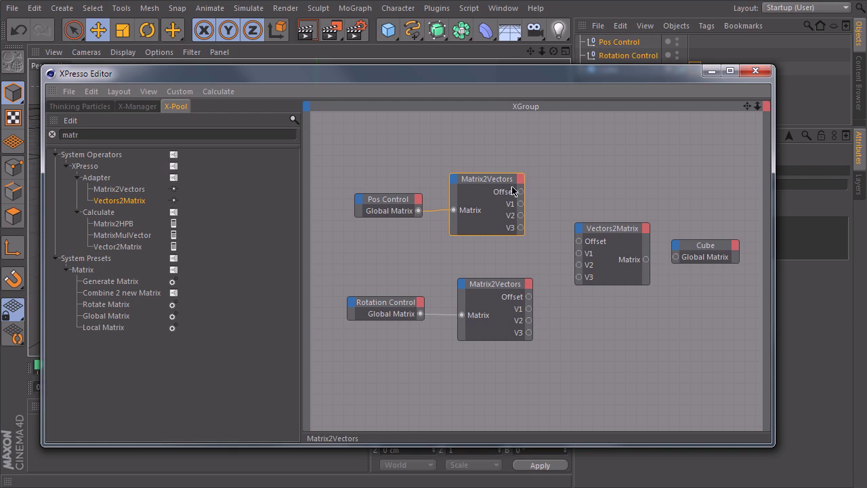
# Feed the top Offset and the lower V1 and V3 vectors into Vectors2Matrix.
pyautogui.moveTo(600, 188); pyautogui.dragTo(580, 241)
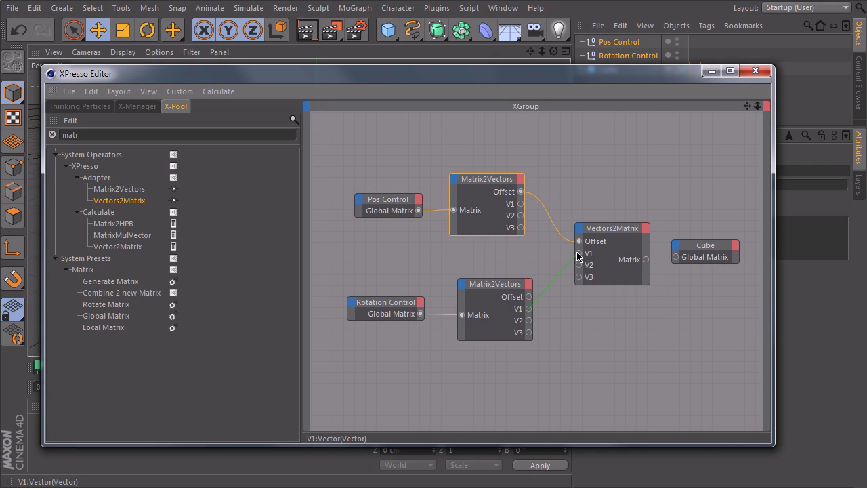
pyautogui.moveTo(578, 255); pyautogui.dragTo(579, 265)
pyautogui.moveTo(580, 278); pyautogui.dragTo(578, 277)
pyautogui.moveTo(701, 248)
pyautogui.mouseDown()
pyautogui.moveTo(682, 262)
pyautogui.moveTo(706, 255)
pyautogui.mouseUp()
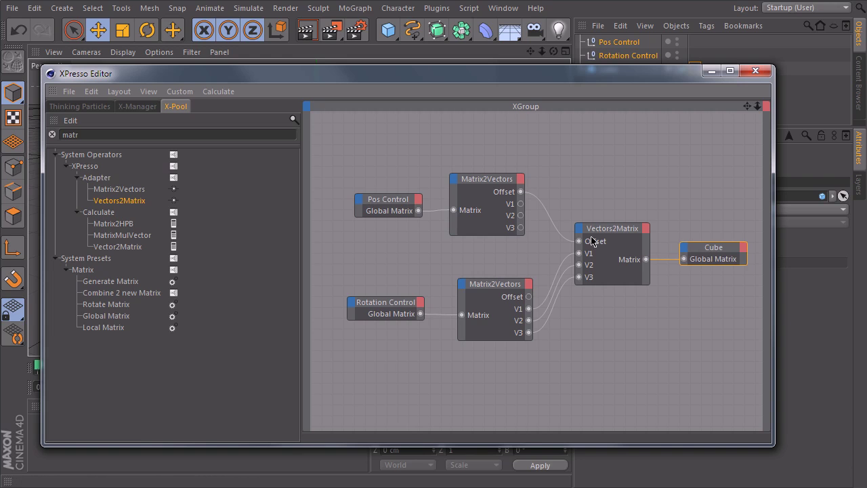
pyautogui.click(386, 204)
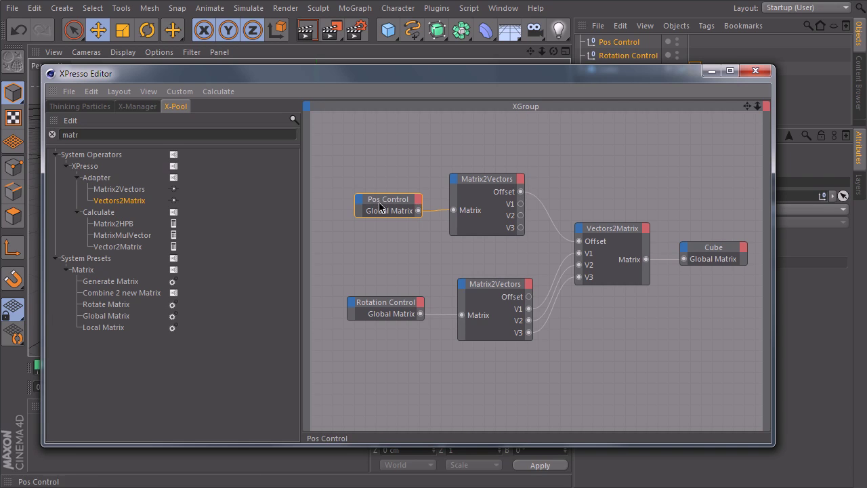
# Rearrange the Matrix2Vectors nodes and delete the upper node's Matrix and Offset wires.
pyautogui.moveTo(488, 178); pyautogui.dragTo(492, 179)
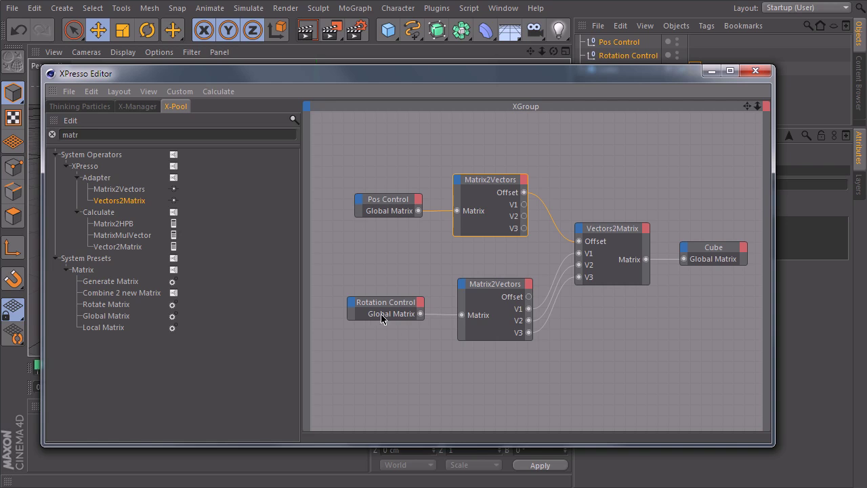
pyautogui.moveTo(505, 285); pyautogui.dragTo(503, 283)
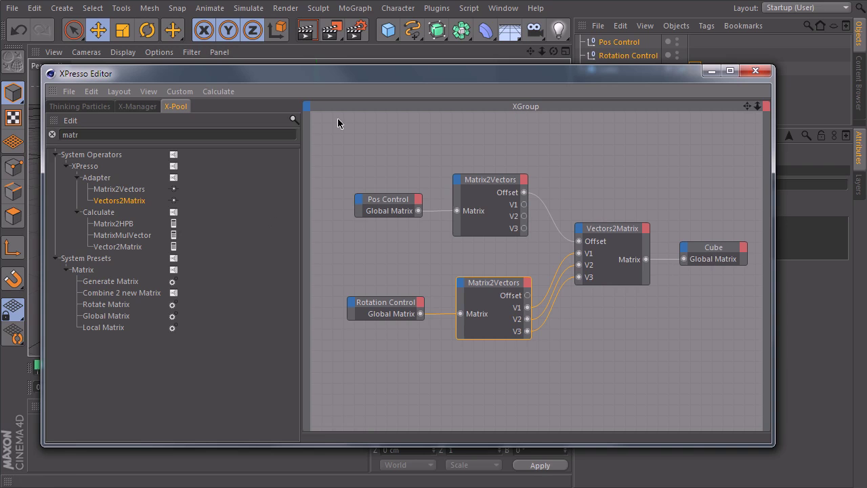
pyautogui.moveTo(494, 178); pyautogui.dragTo(509, 147)
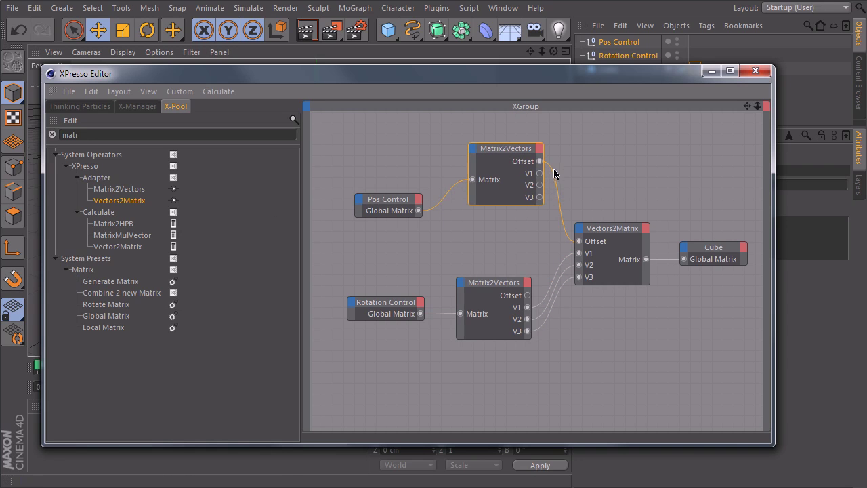
pyautogui.click(456, 184)
pyautogui.press('Delete')
pyautogui.click(556, 174)
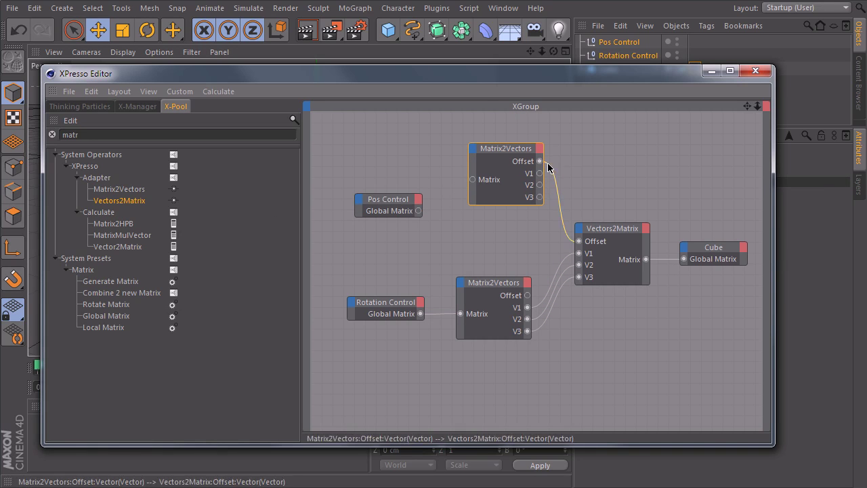
pyautogui.press('Delete')
pyautogui.click(426, 203)
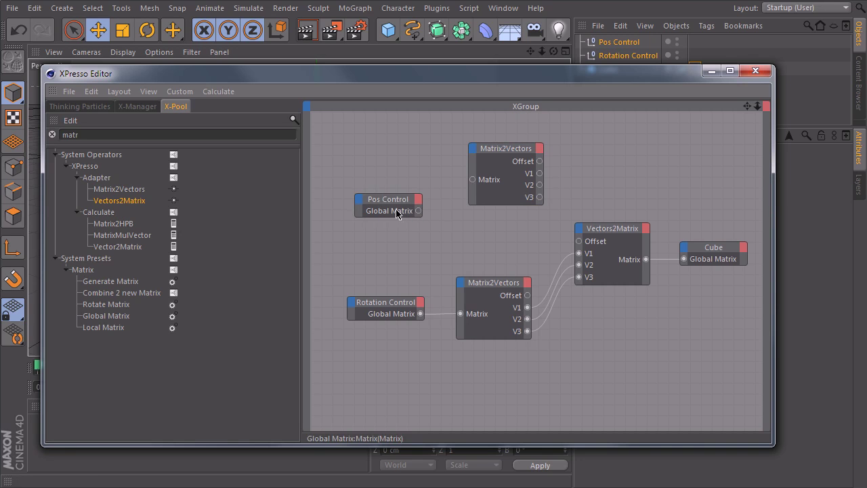
# Restore Pos Control's Global Matrix output and rewire it through Matrix2Vectors into Vectors2Matrix Offset.
pyautogui.click(419, 200)
pyautogui.moveTo(490, 226)
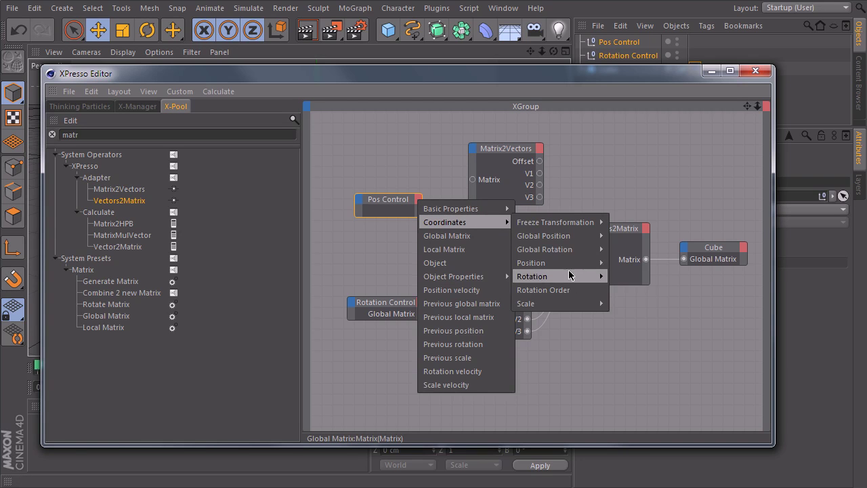
pyautogui.moveTo(532, 262)
pyautogui.click(630, 263)
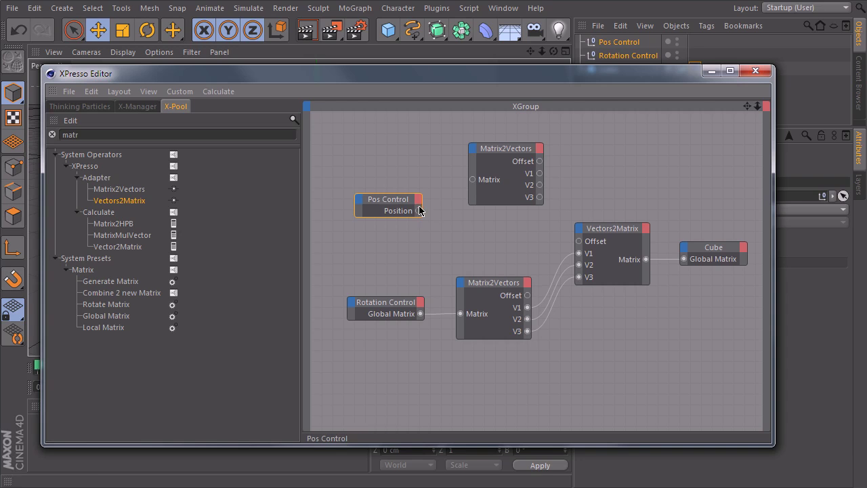
pyautogui.click(394, 202)
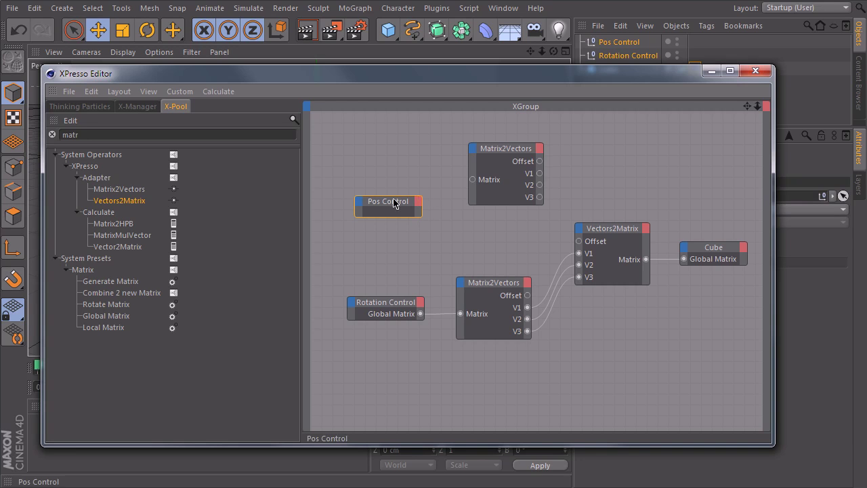
pyautogui.click(410, 201)
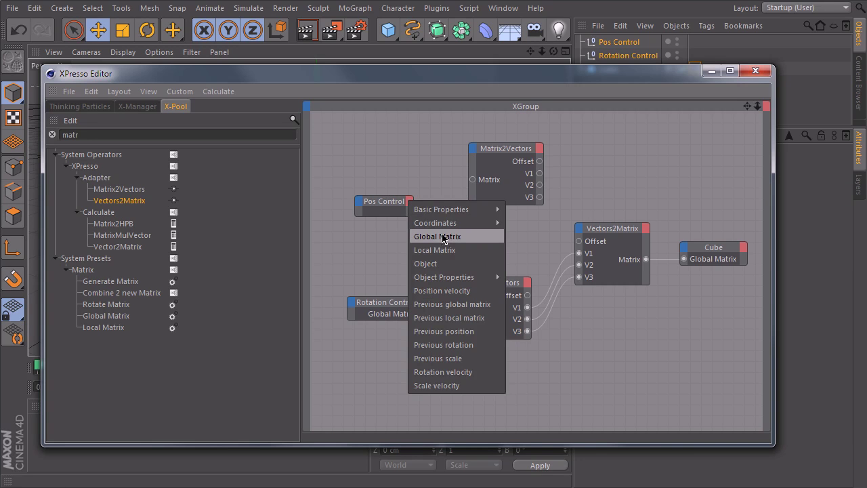
pyautogui.click(443, 238)
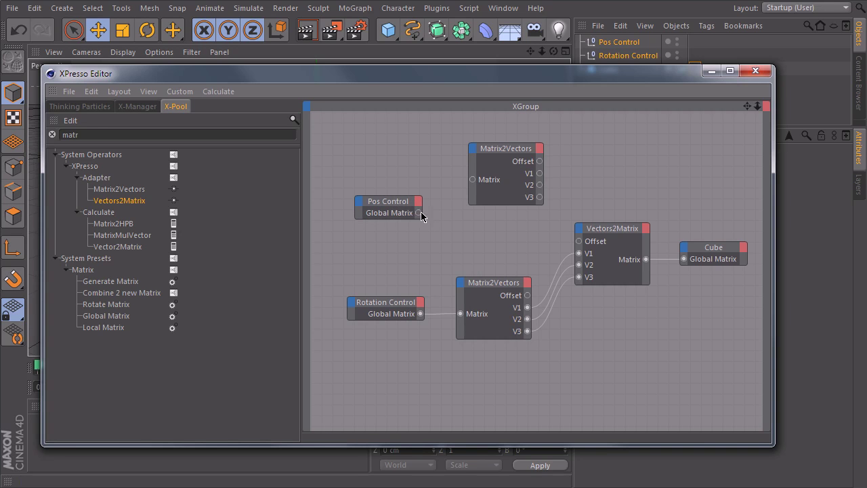
pyautogui.moveTo(474, 182); pyautogui.dragTo(475, 181)
pyautogui.moveTo(515, 154); pyautogui.dragTo(482, 191)
# Close the XPresso editor and raise Pos Control so the cube follows upward.
pyautogui.click(755, 70)
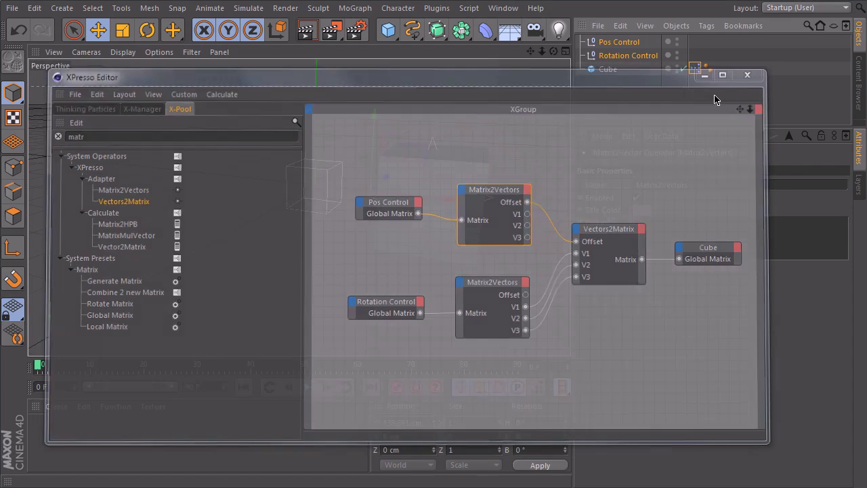
pyautogui.keyDown('alt'); pyautogui.moveTo(397, 188); pyautogui.dragTo(390, 218); pyautogui.keyUp('alt')
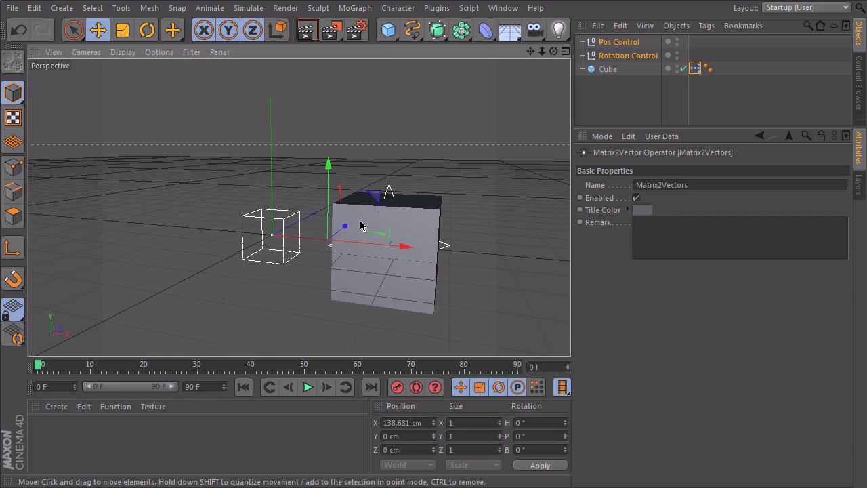
pyautogui.click(484, 225)
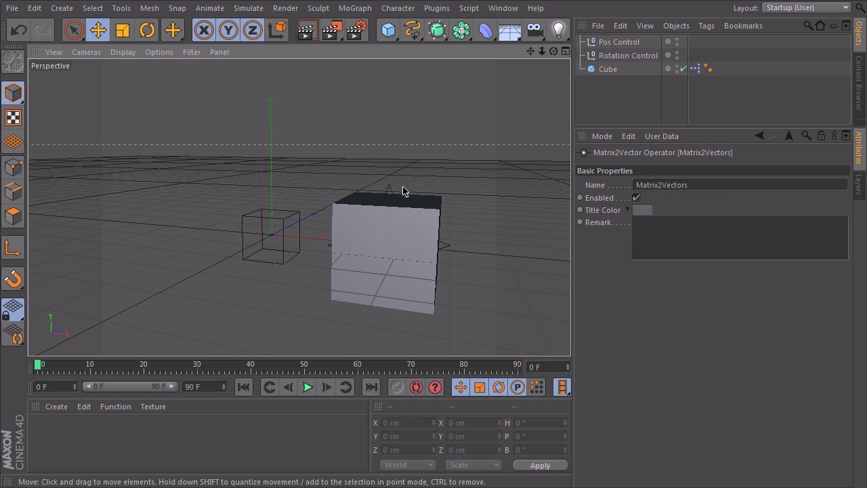
pyautogui.click(441, 245)
pyautogui.keyDown('alt'); pyautogui.moveTo(441, 245); pyautogui.dragTo(445, 223); pyautogui.keyUp('alt')
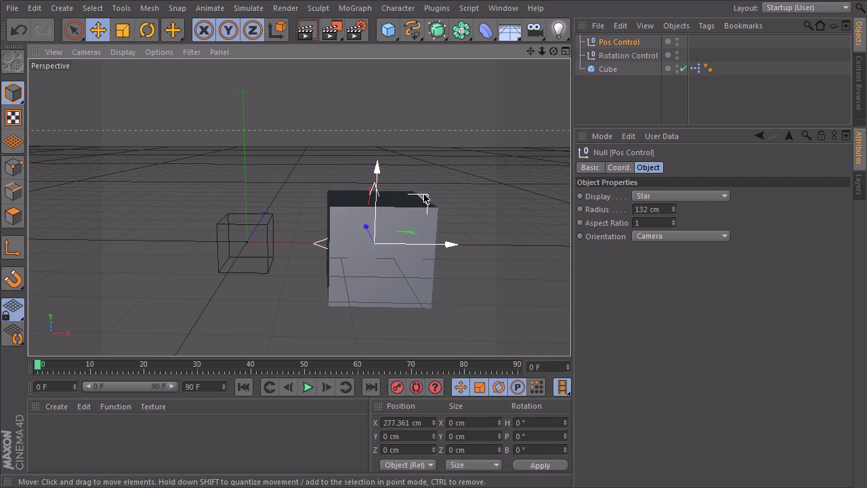
pyautogui.moveTo(369, 203); pyautogui.dragTo(404, 128)
# Try rotating Pos Control, then undo the rotation.
pyautogui.press('r')
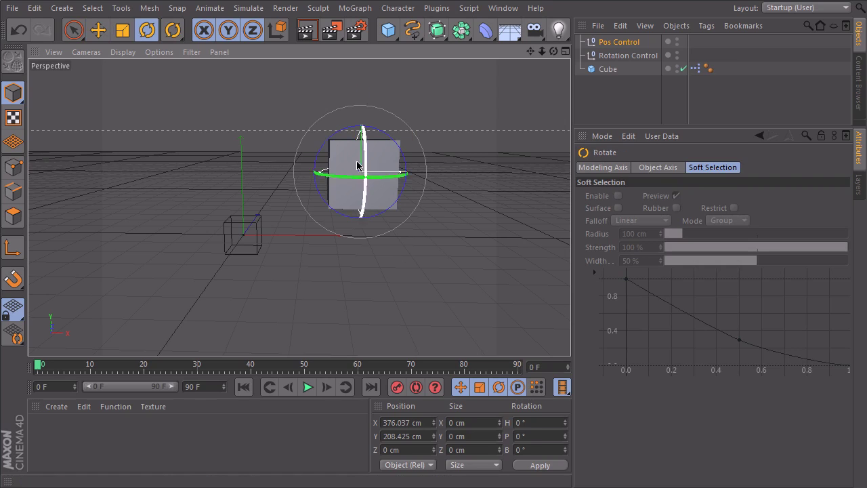
pyautogui.moveTo(390, 204); pyautogui.dragTo(472, 233)
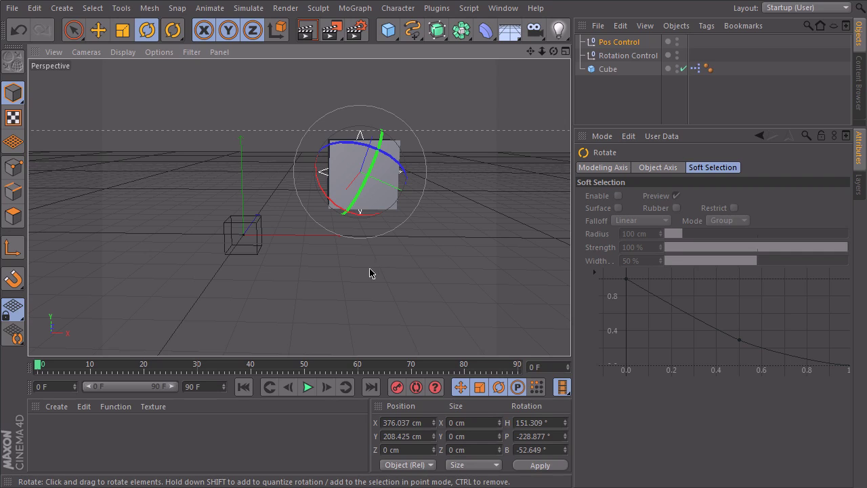
pyautogui.hotkey('ctrl', 'z')
# Select Rotation Control and tilt it so the cube turns.
pyautogui.click(278, 259)
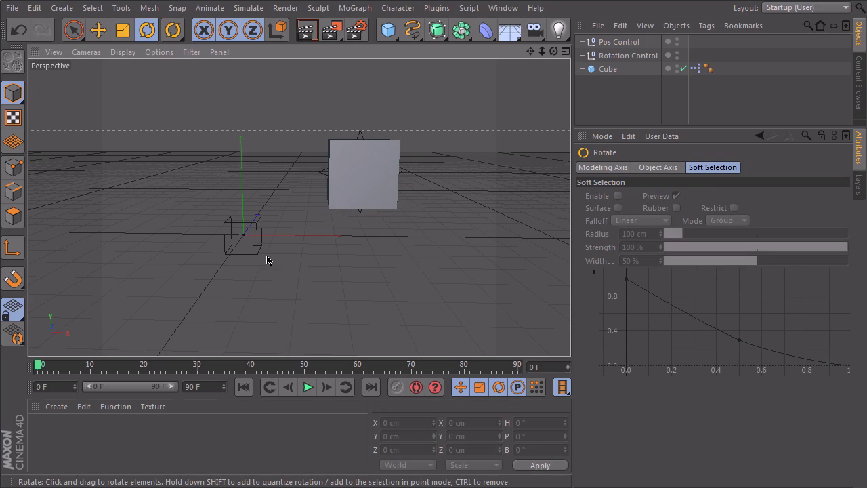
pyautogui.click(254, 233)
pyautogui.moveTo(236, 203); pyautogui.dragTo(265, 213)
# Try moving Rotation Control, undo the move, and rotate it again.
pyautogui.press('space')
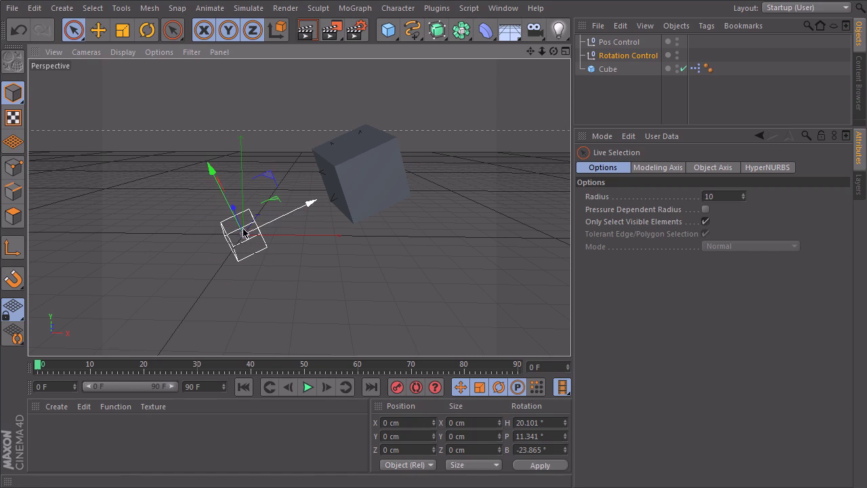
pyautogui.moveTo(266, 173); pyautogui.dragTo(264, 234)
pyautogui.moveTo(236, 129); pyautogui.dragTo(271, 153)
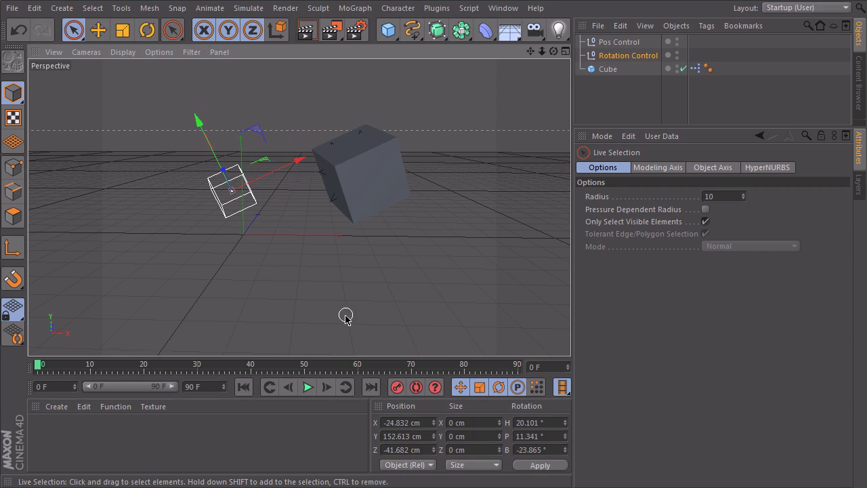
pyautogui.hotkey('ctrl', 'z')
pyautogui.press('r')
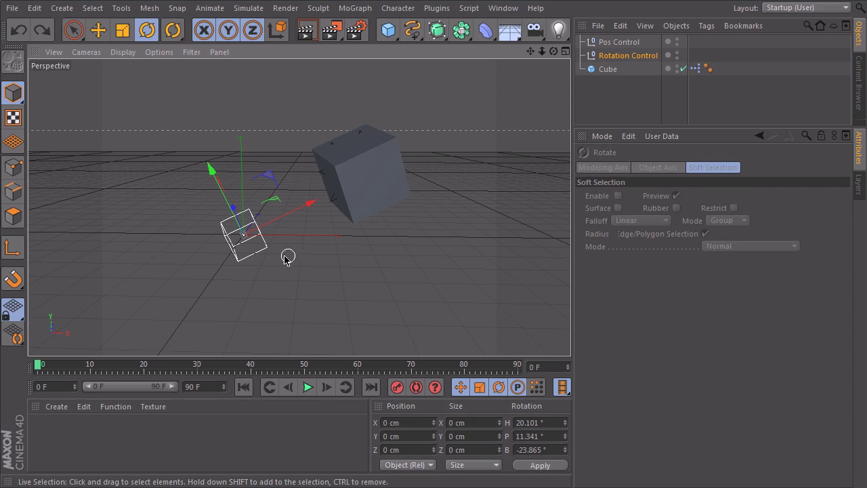
pyautogui.moveTo(275, 240); pyautogui.dragTo(238, 187)
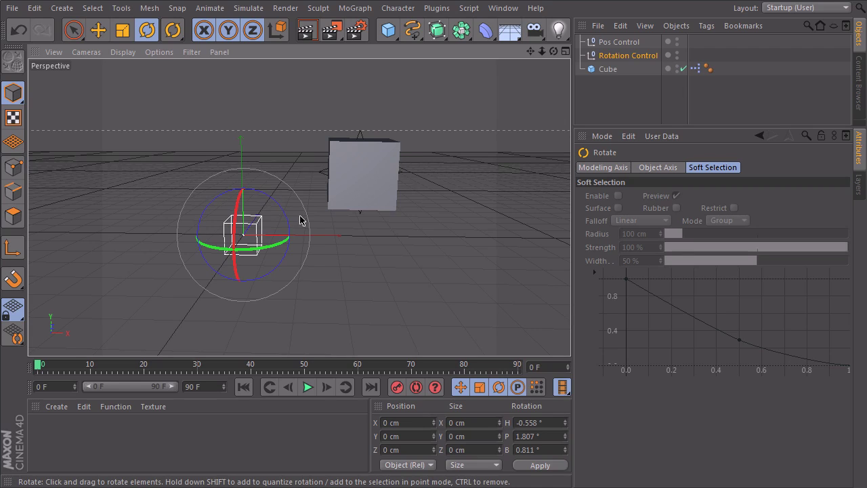
pyautogui.keyDown('alt'); pyautogui.moveTo(300, 221); pyautogui.dragTo(199, 206); pyautogui.keyUp('alt')
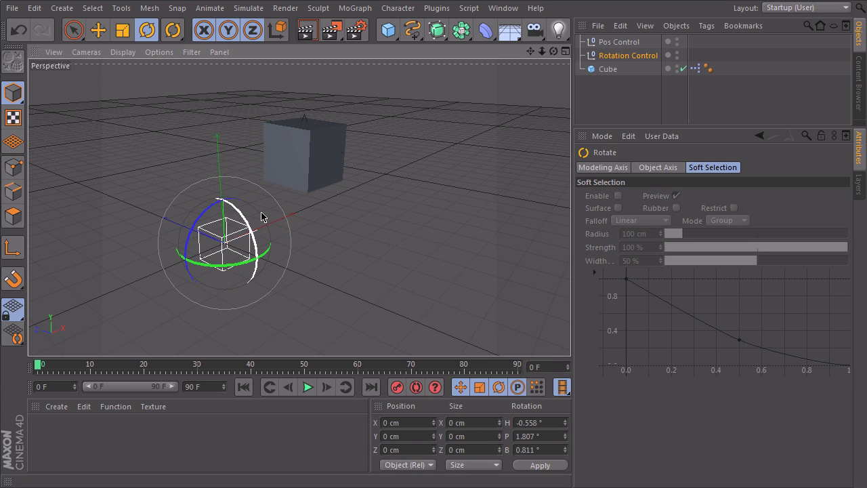